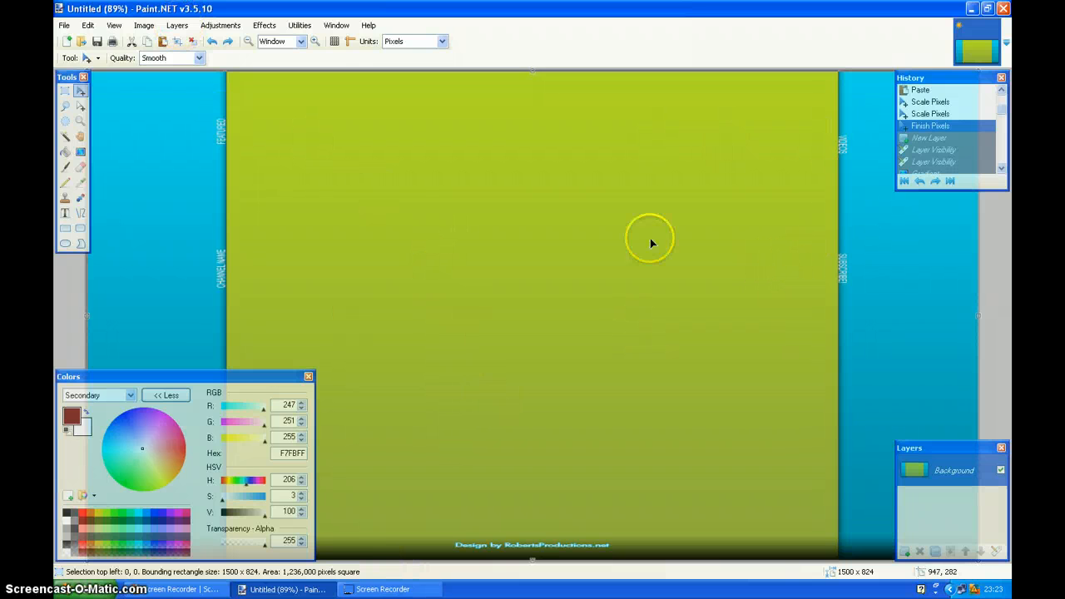
Check the image's Canvas Size settings and leave them without making changes.
{"action": "left_click", "coordinate": [143, 25]}
{"action": "left_click", "coordinate": [421, 109]}
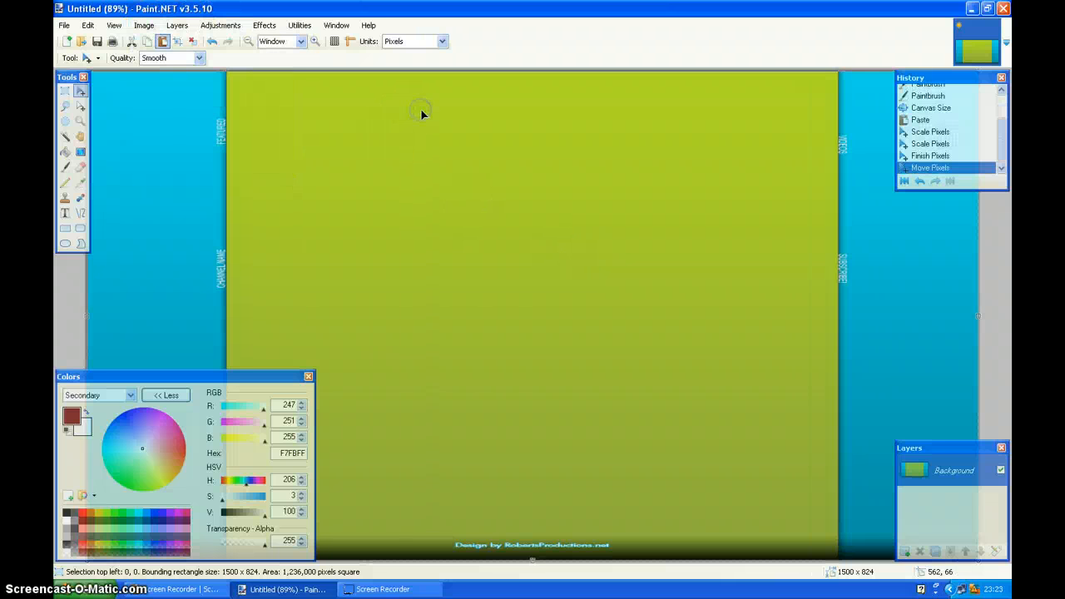
{"action": "left_click", "coordinate": [143, 25]}
{"action": "left_click", "coordinate": [174, 69]}
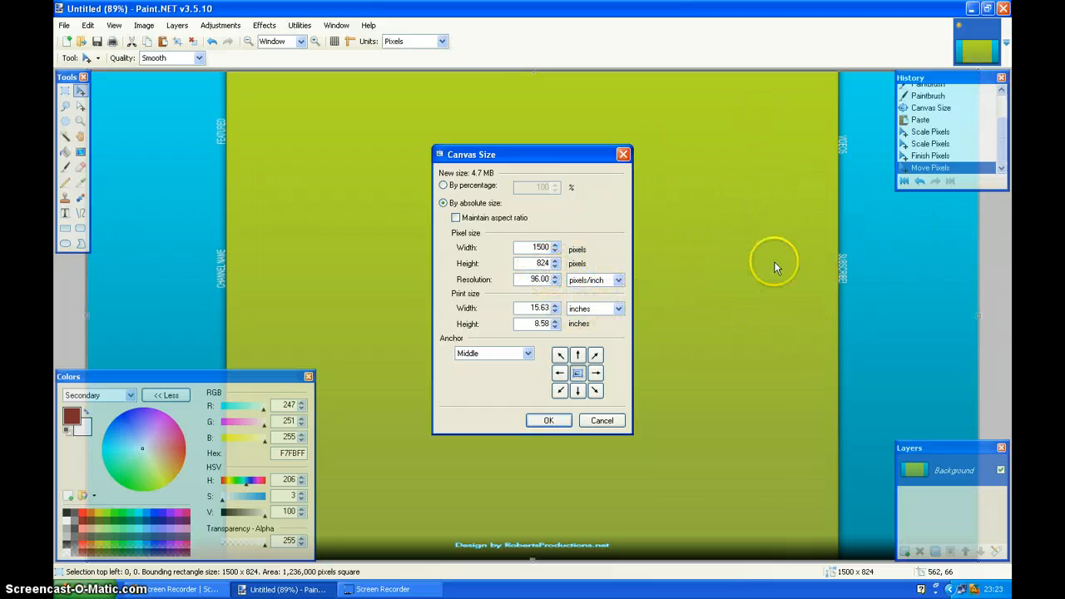
{"action": "left_click", "coordinate": [588, 419]}
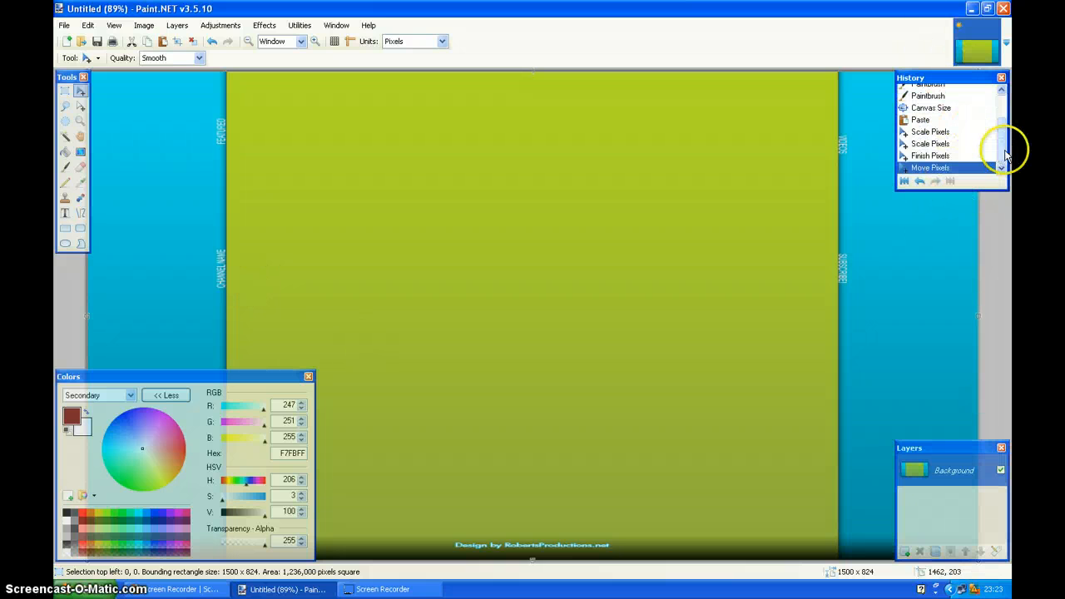
Look through the recorded edits in the History window and close that window.
{"action": "scroll", "coordinate": [1005, 137], "scroll_direction": "up", "scroll_amount": 3}
{"action": "scroll", "coordinate": [1006, 137], "scroll_direction": "down", "scroll_amount": 3}
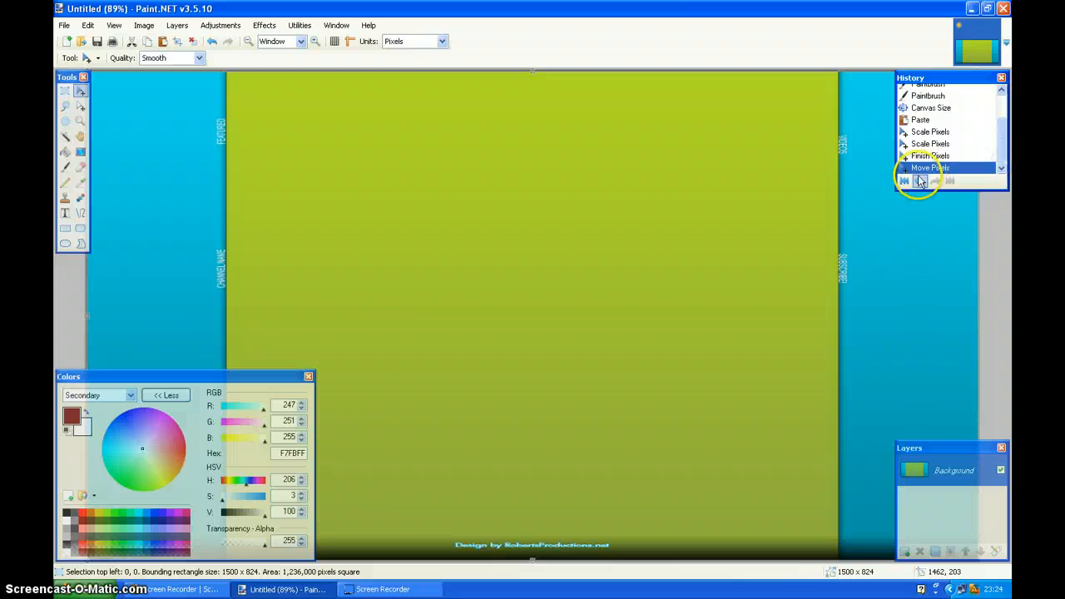
{"action": "mouse_move", "coordinate": [1002, 136]}
{"action": "left_mouse_down"}
{"action": "mouse_move", "coordinate": [996, 142]}
{"action": "mouse_move", "coordinate": [992, 119]}
{"action": "mouse_move", "coordinate": [995, 152]}
{"action": "left_mouse_up"}
{"action": "left_click", "coordinate": [1001, 77]}
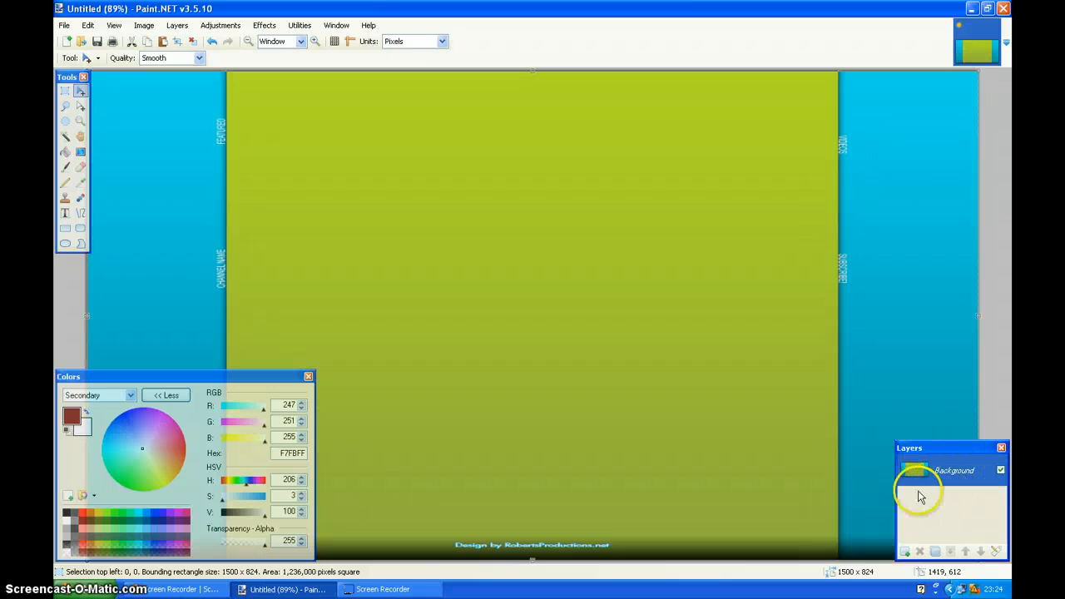
Add two new layers above the Background layer and delete the uppermost one.
{"action": "left_click", "coordinate": [906, 552]}
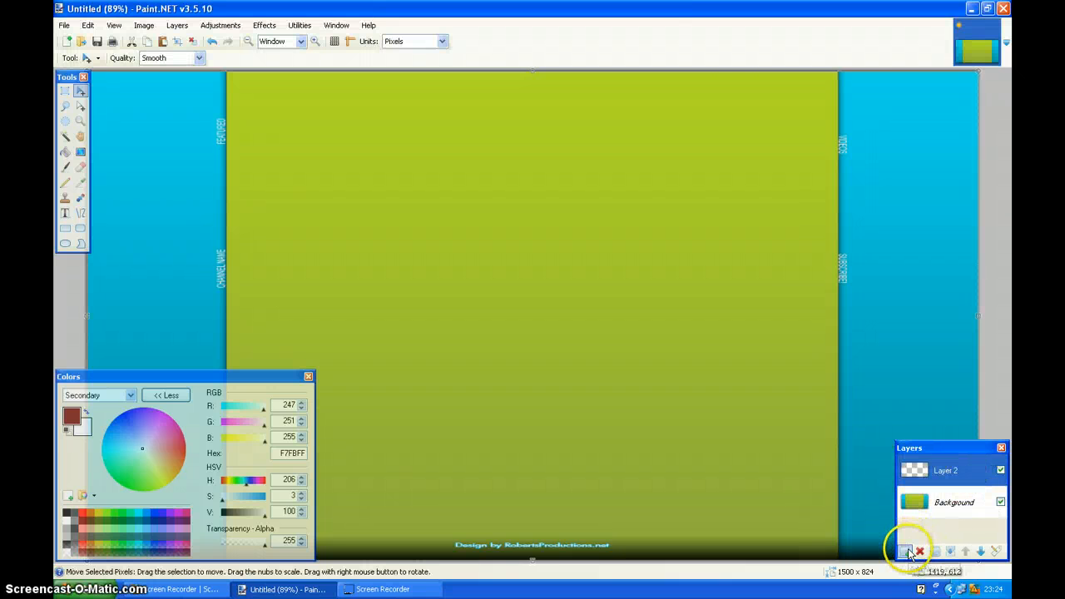
{"action": "left_click", "coordinate": [905, 551]}
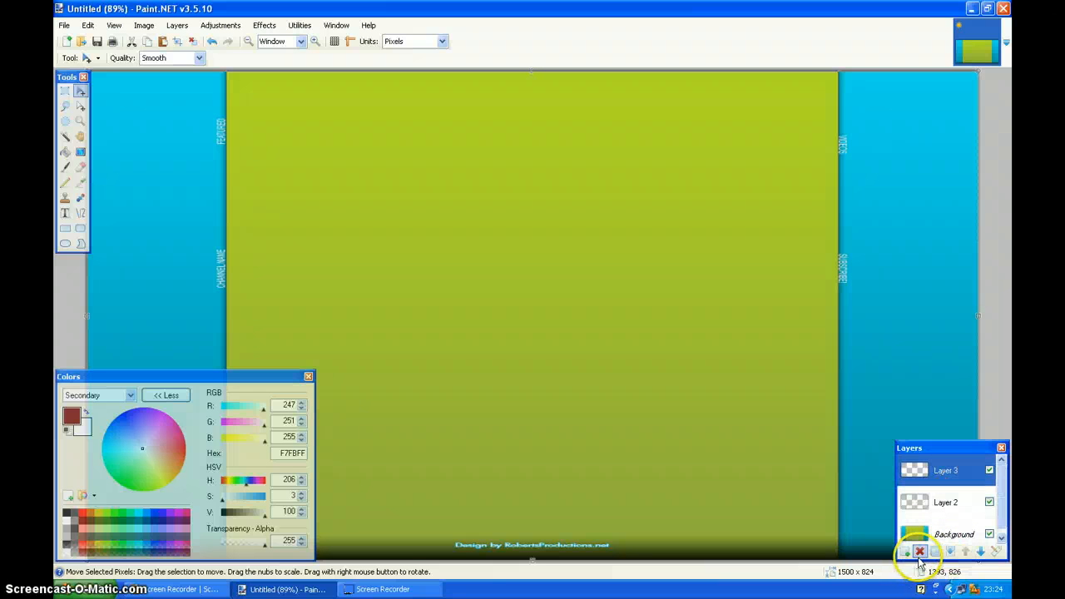
{"action": "left_click", "coordinate": [920, 551]}
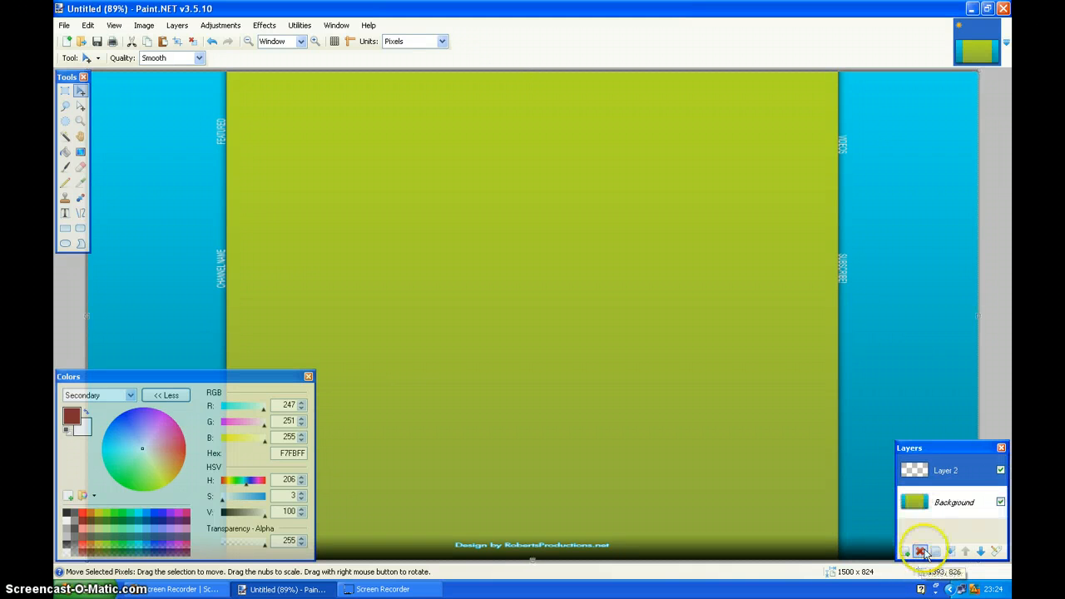
Move Layer 2 below the Background layer and bring it back above.
{"action": "left_click", "coordinate": [960, 499]}
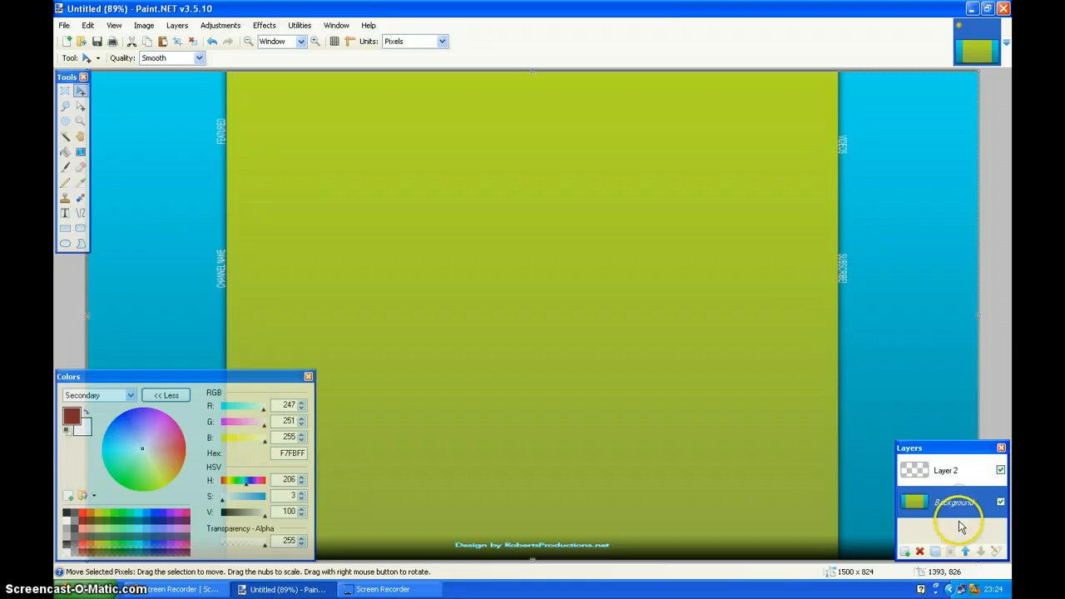
{"action": "left_click", "coordinate": [951, 474]}
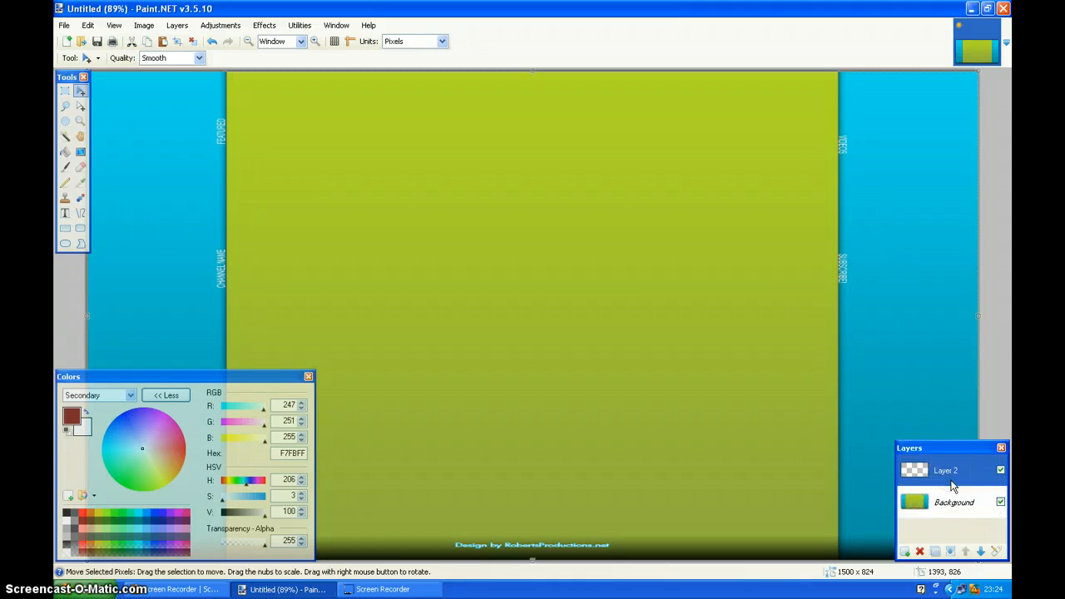
{"action": "left_click", "coordinate": [950, 553]}
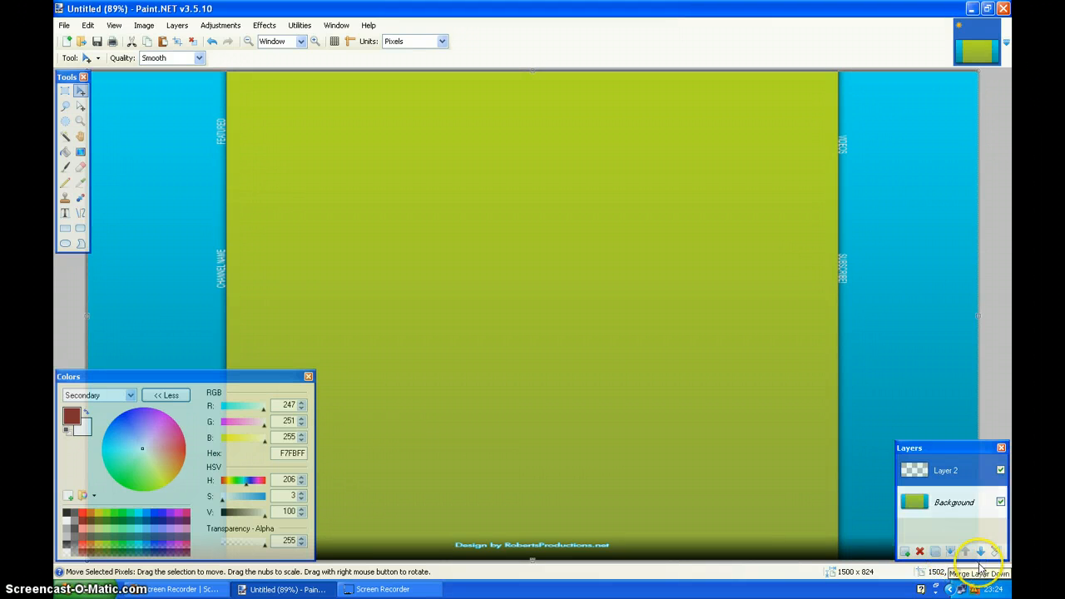
{"action": "left_click", "coordinate": [980, 551]}
{"action": "left_click", "coordinate": [966, 553]}
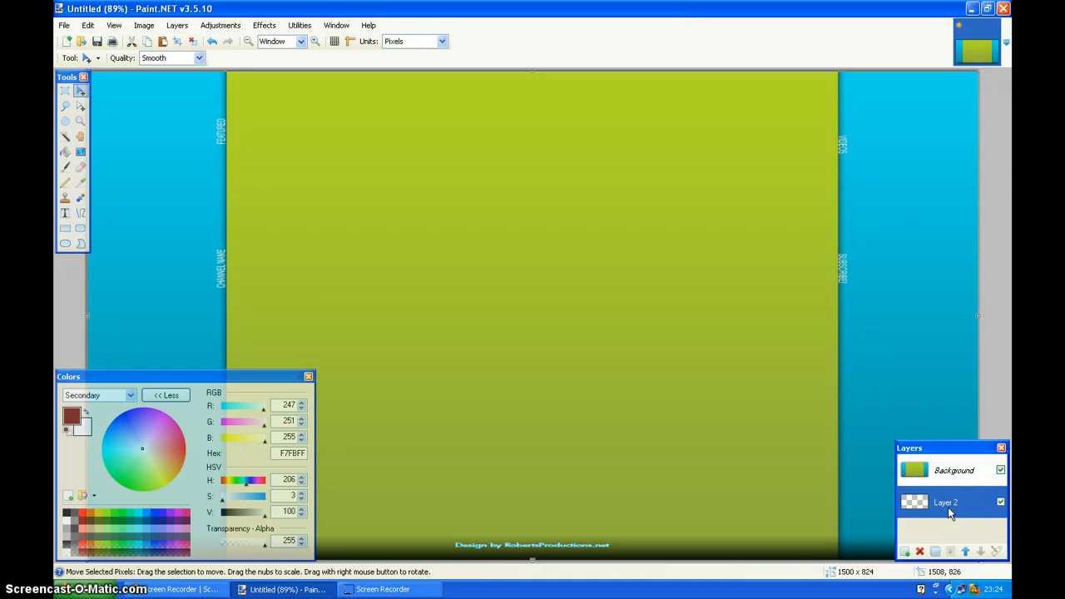
{"action": "left_click", "coordinate": [951, 470]}
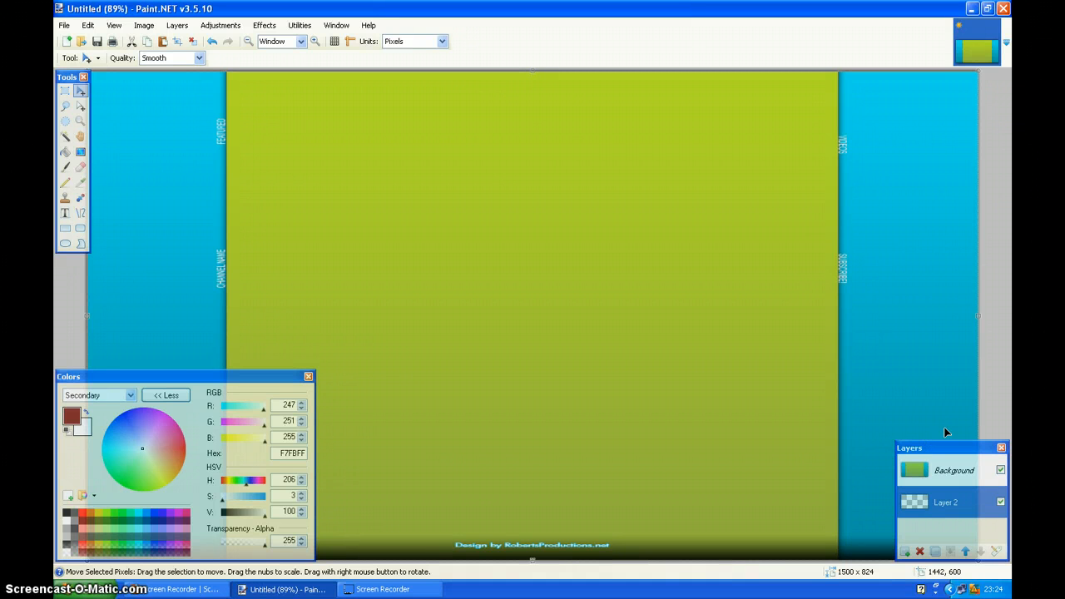
{"action": "left_click", "coordinate": [965, 550]}
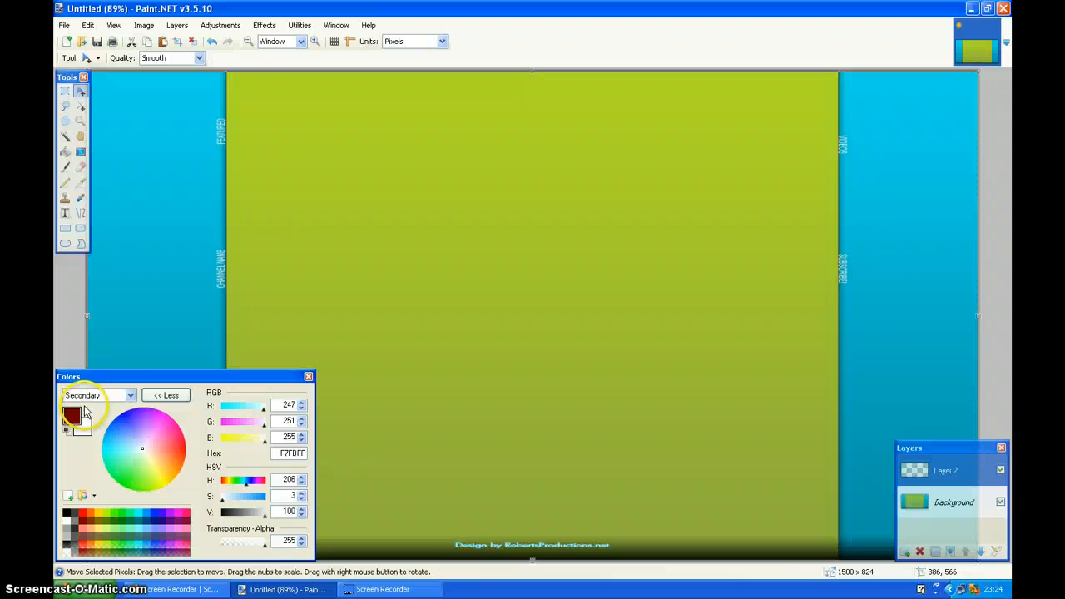
Switch the colour being edited back and forth between Primary and Secondary.
{"action": "left_click", "coordinate": [127, 397]}
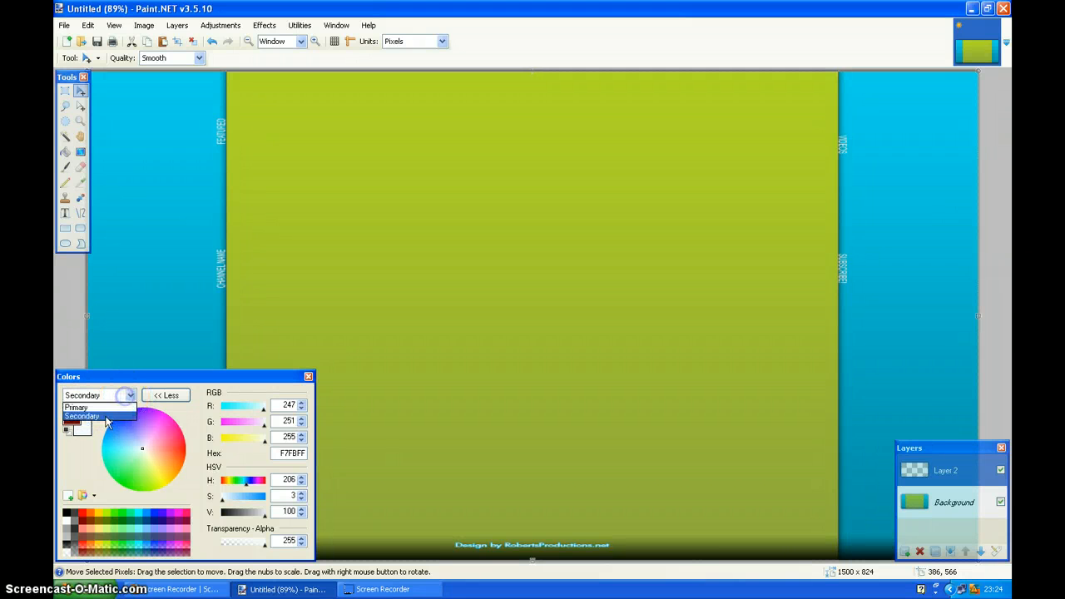
{"action": "left_click", "coordinate": [102, 407]}
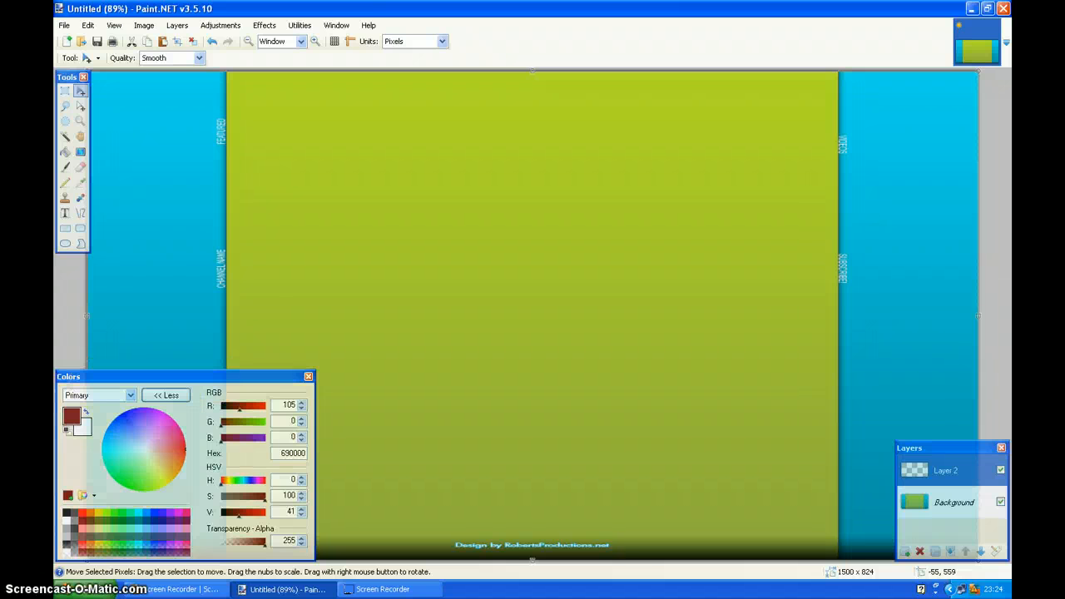
{"action": "left_click", "coordinate": [108, 398]}
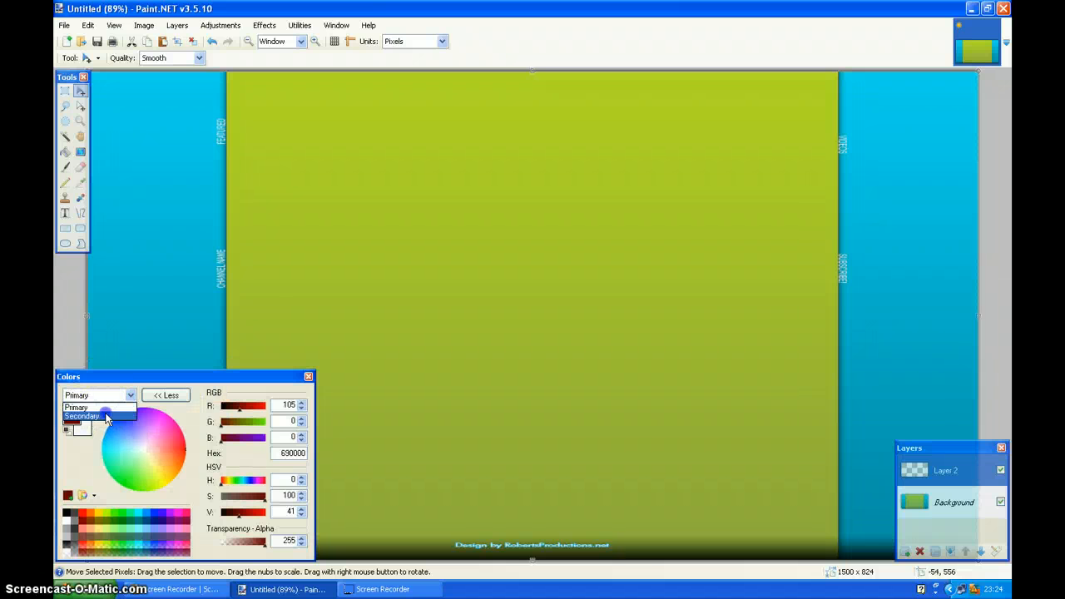
{"action": "left_click", "coordinate": [106, 418]}
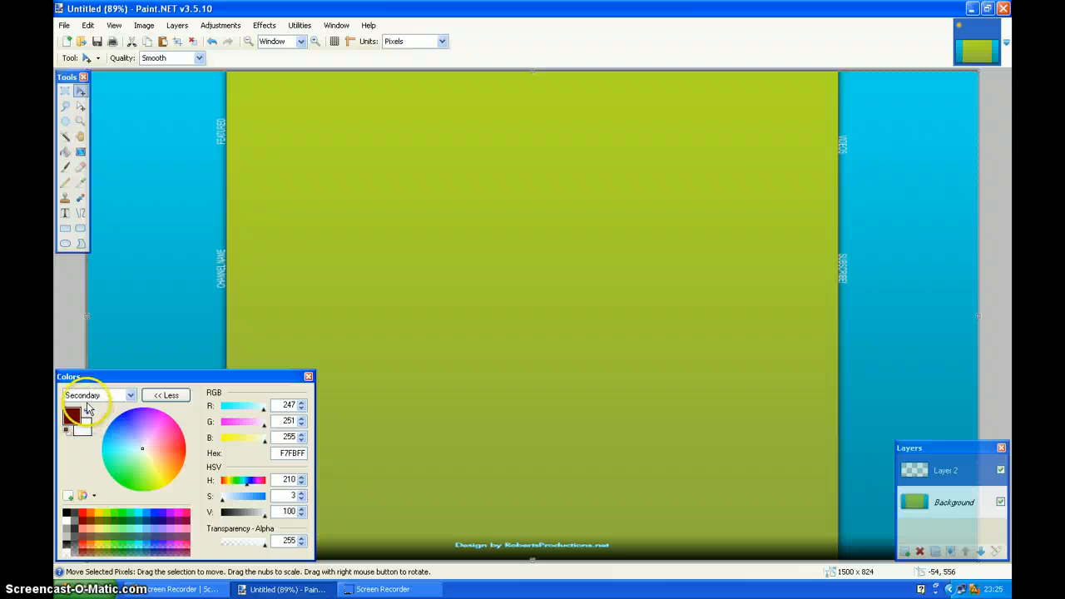
{"action": "left_click", "coordinate": [93, 395]}
{"action": "left_click", "coordinate": [76, 412]}
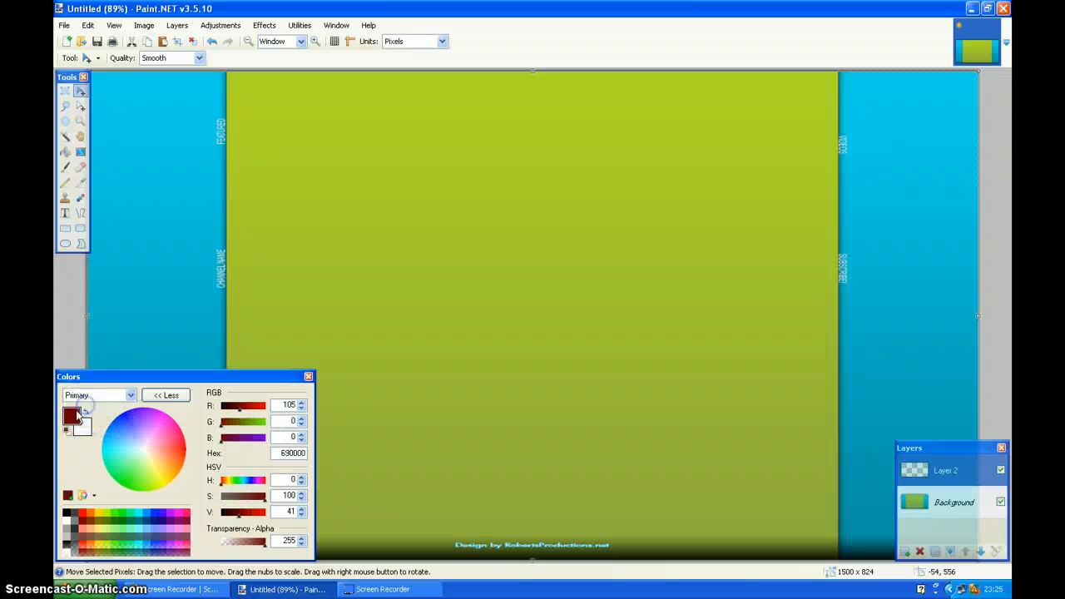
{"action": "left_click", "coordinate": [116, 395]}
{"action": "left_click", "coordinate": [108, 406]}
Set the secondary colour to bright yellow, hex FFF710.
{"action": "left_click", "coordinate": [97, 396]}
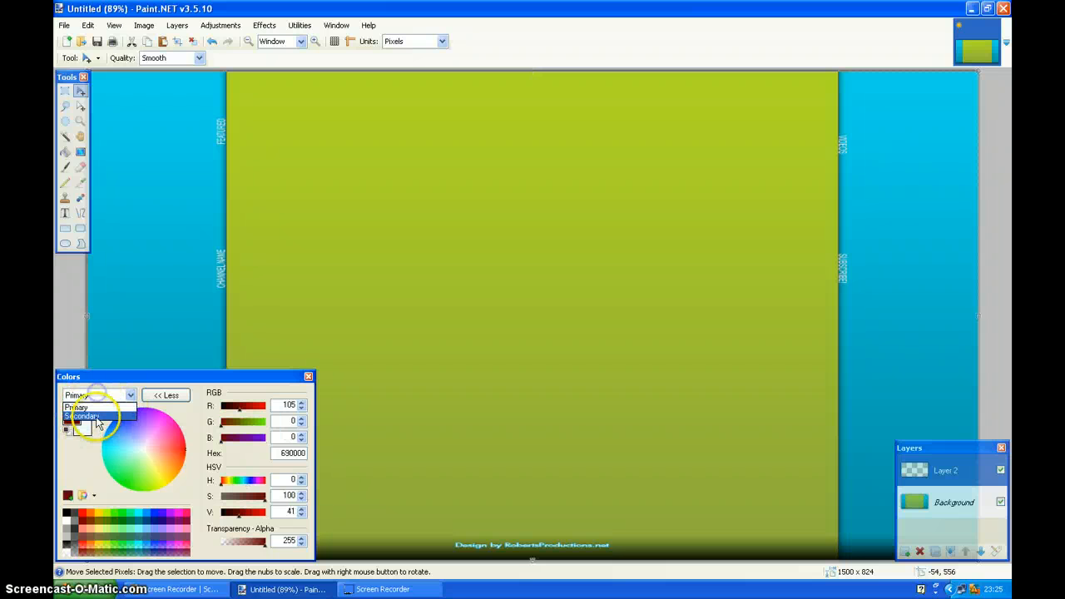
{"action": "left_click", "coordinate": [92, 414]}
{"action": "left_click", "coordinate": [163, 482]}
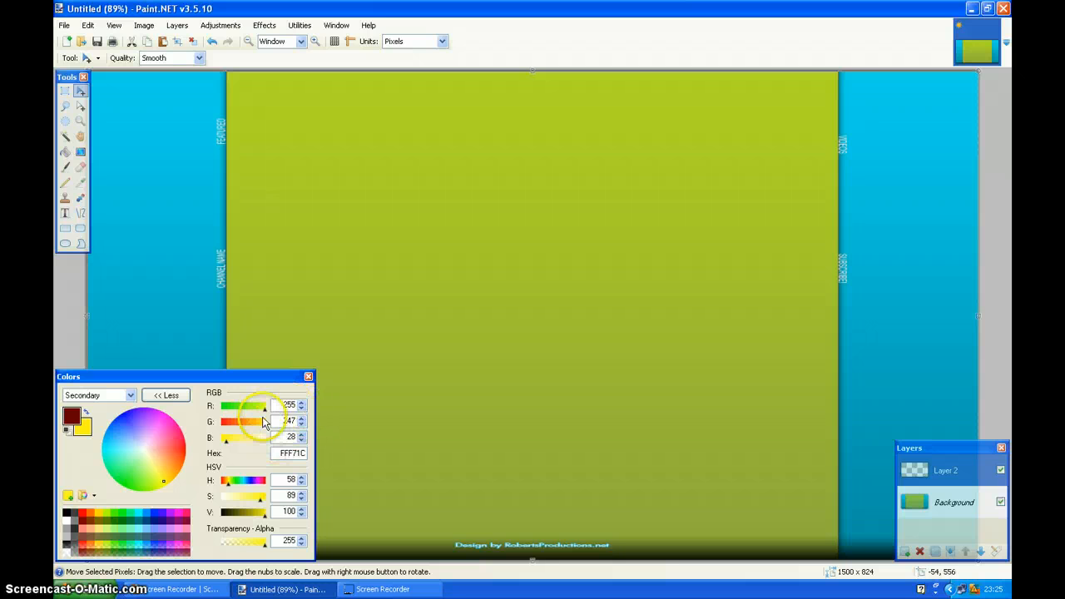
{"action": "left_click", "coordinate": [228, 445]}
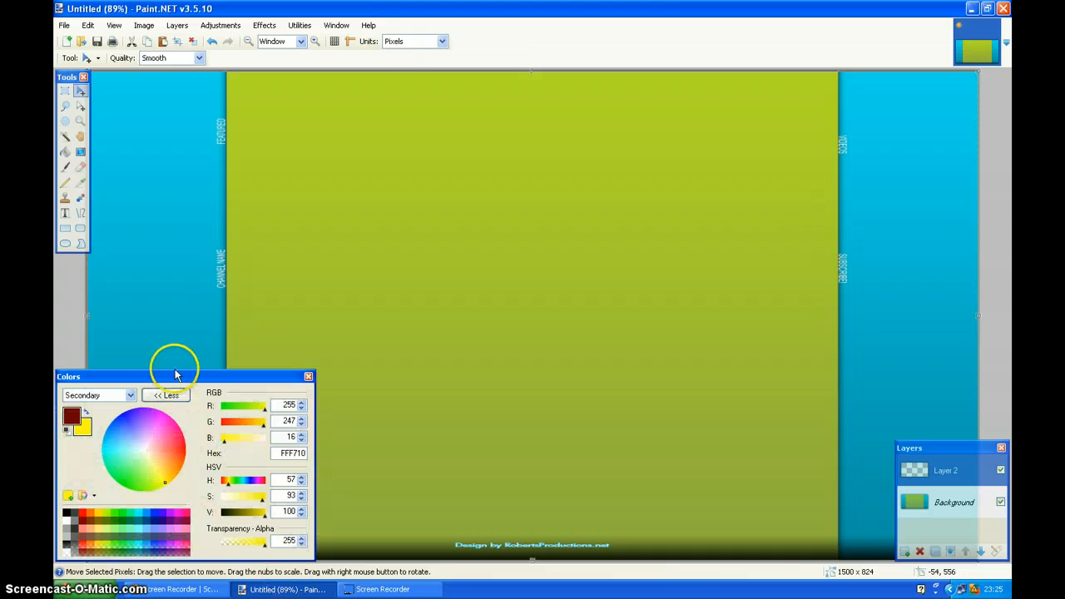
Toggle the Colors window between its compact and expanded views and leave it compact.
{"action": "left_click", "coordinate": [171, 395]}
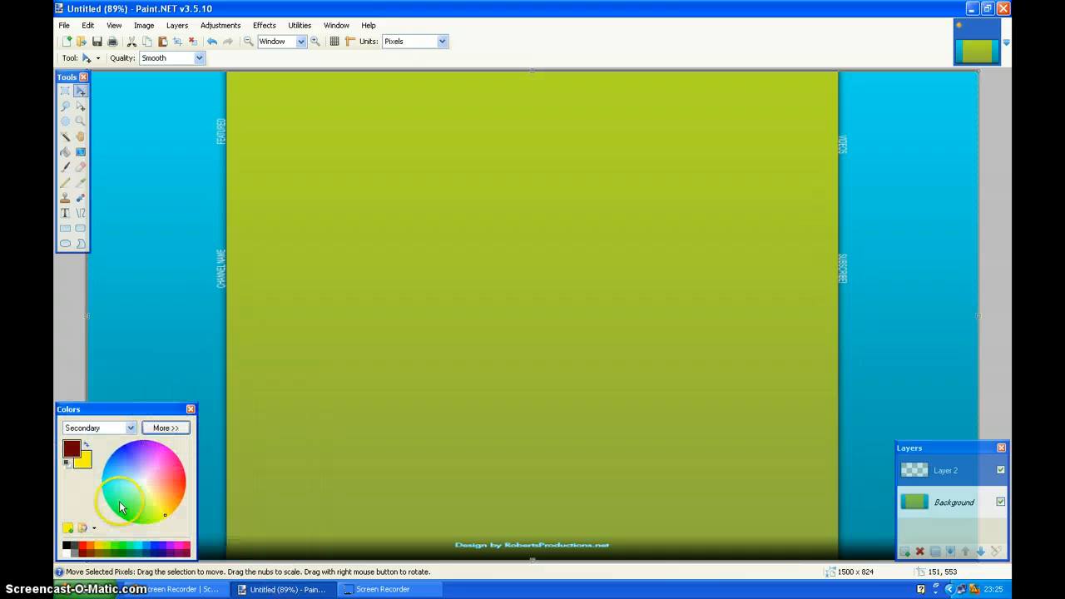
{"action": "left_click", "coordinate": [165, 428]}
{"action": "left_click", "coordinate": [173, 396]}
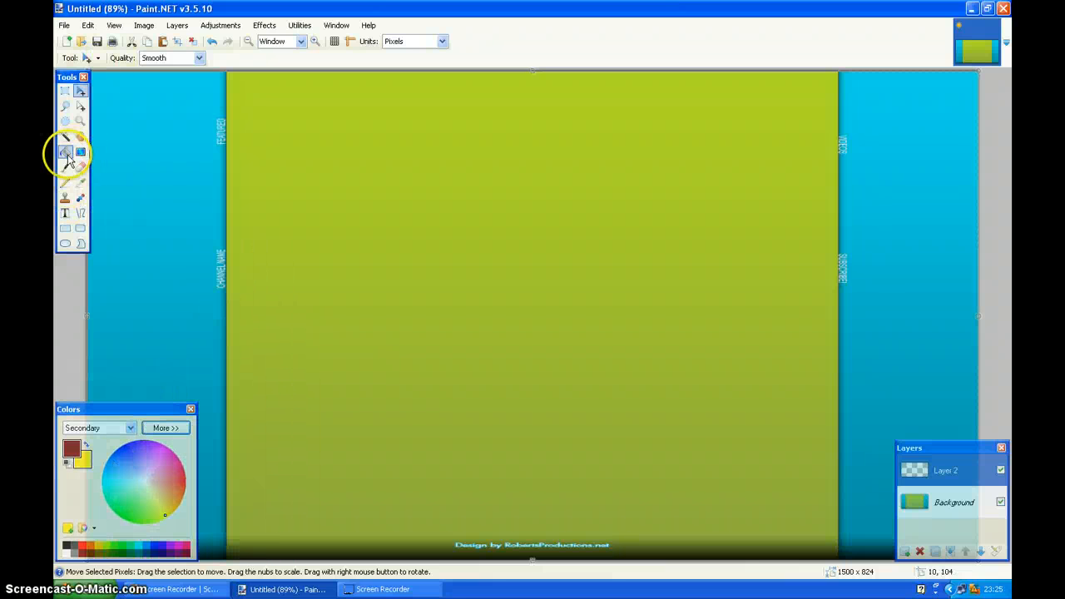
Fill Layer 2 with the dark red primary colour and the yellow secondary colour, and undo both fills.
{"action": "left_click", "coordinate": [66, 152]}
{"action": "left_click", "coordinate": [349, 203]}
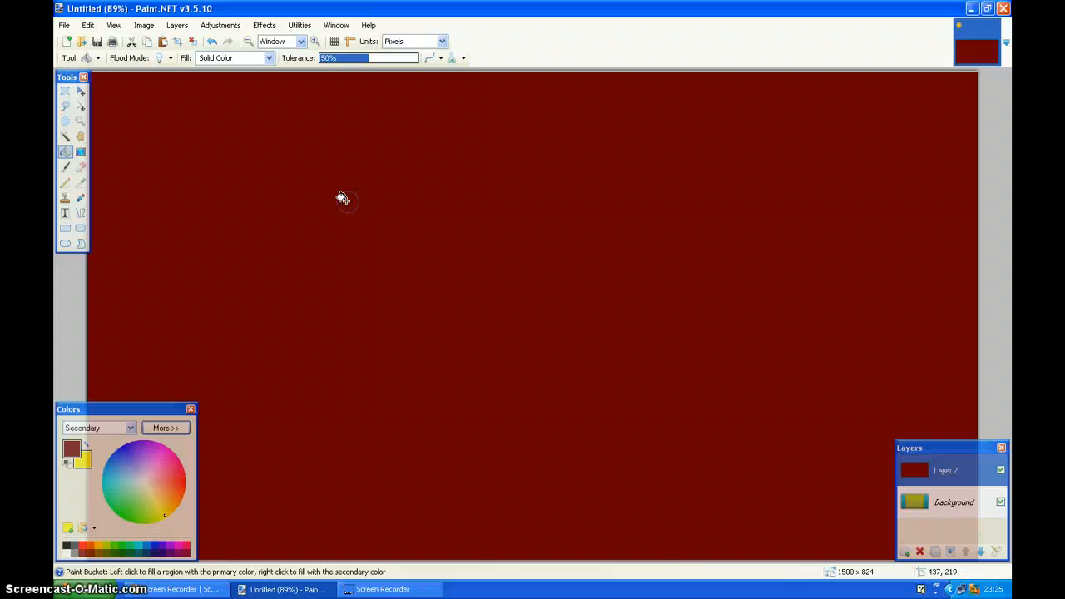
{"action": "right_click", "coordinate": [376, 275]}
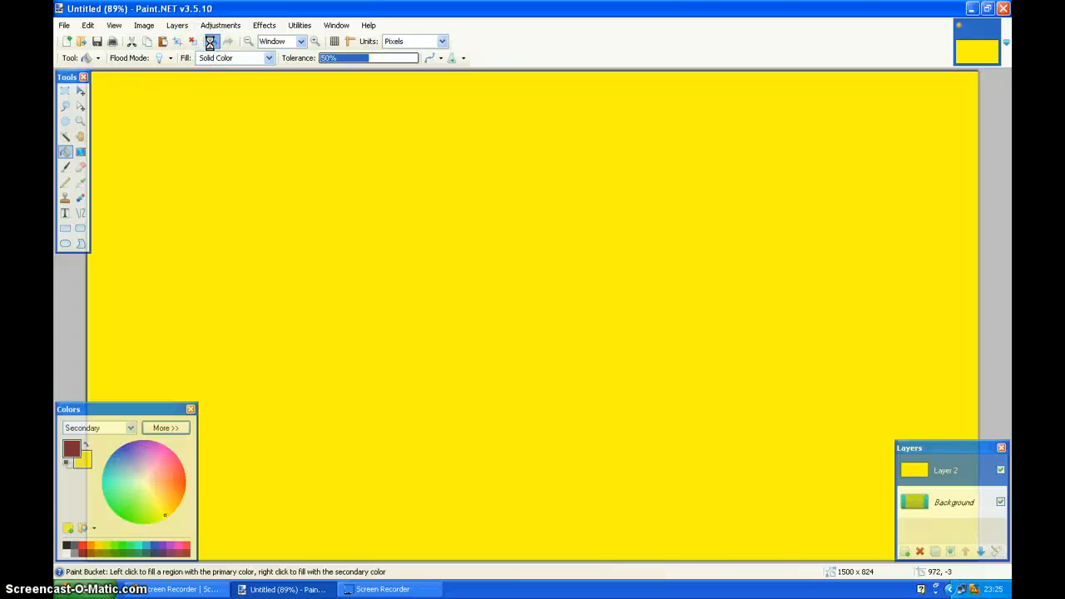
{"action": "left_click", "coordinate": [210, 41]}
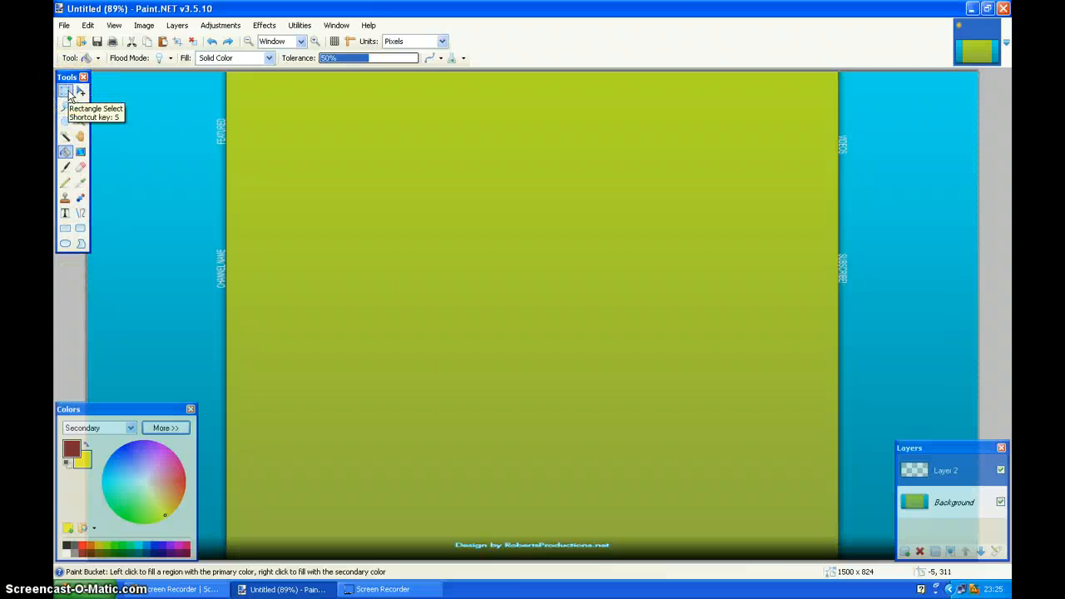
Draw a rectangular selection of about 303 x 146 pixels over the upper-left part of the green area and deselect it.
{"action": "left_click", "coordinate": [67, 92]}
{"action": "left_click_drag", "start_coordinate": [225, 150], "coordinate": [402, 233]}
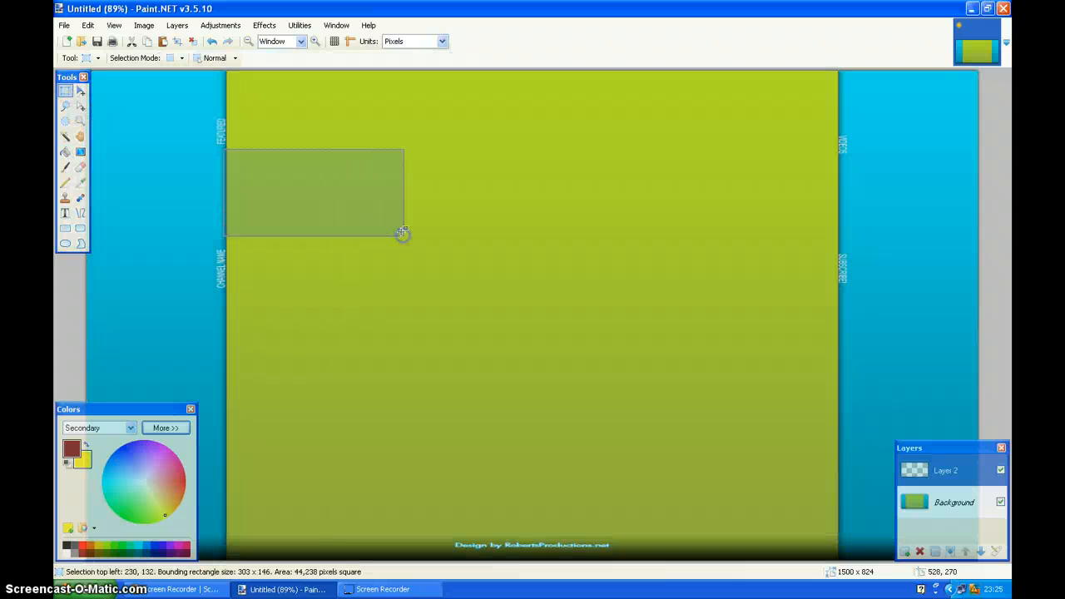
{"action": "left_click", "coordinate": [355, 188]}
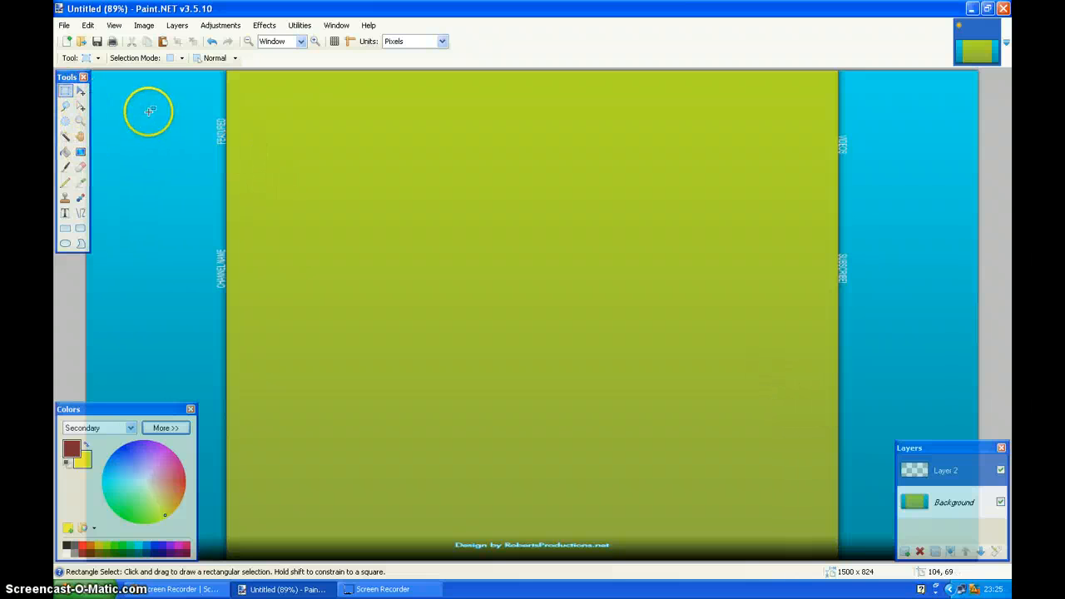
Shift the contents of Layer 2 around the canvas with the Move Selected Pixels tool.
{"action": "left_click", "coordinate": [81, 93]}
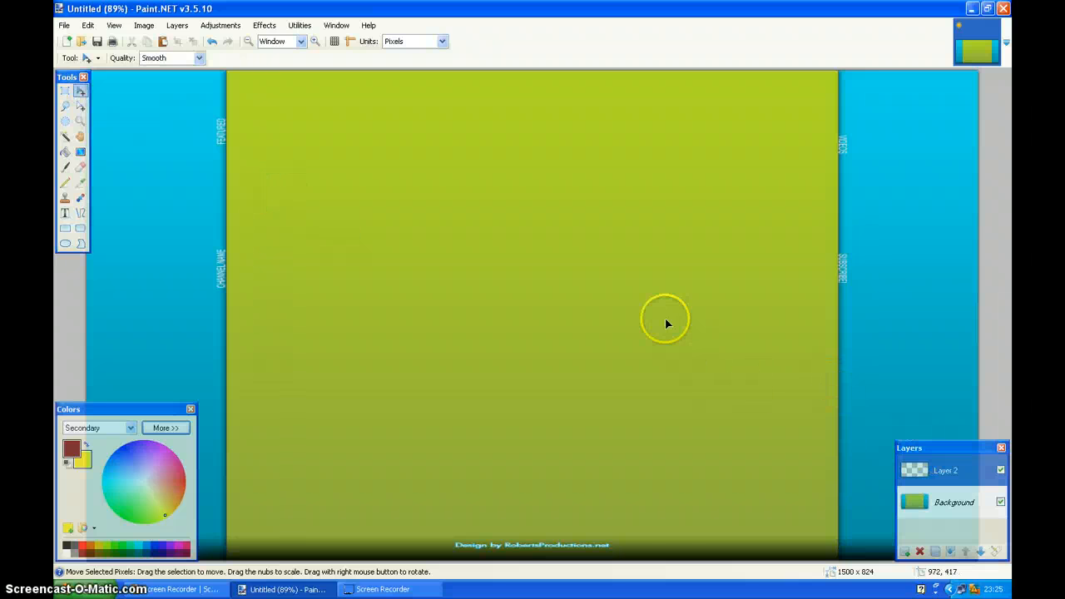
{"action": "left_click_drag", "start_coordinate": [666, 321], "coordinate": [443, 266]}
{"action": "left_click_drag", "start_coordinate": [486, 357], "coordinate": [658, 397]}
Move the Background layer's pixels toward the upper-left of the canvas and undo the moves.
{"action": "left_click", "coordinate": [940, 502]}
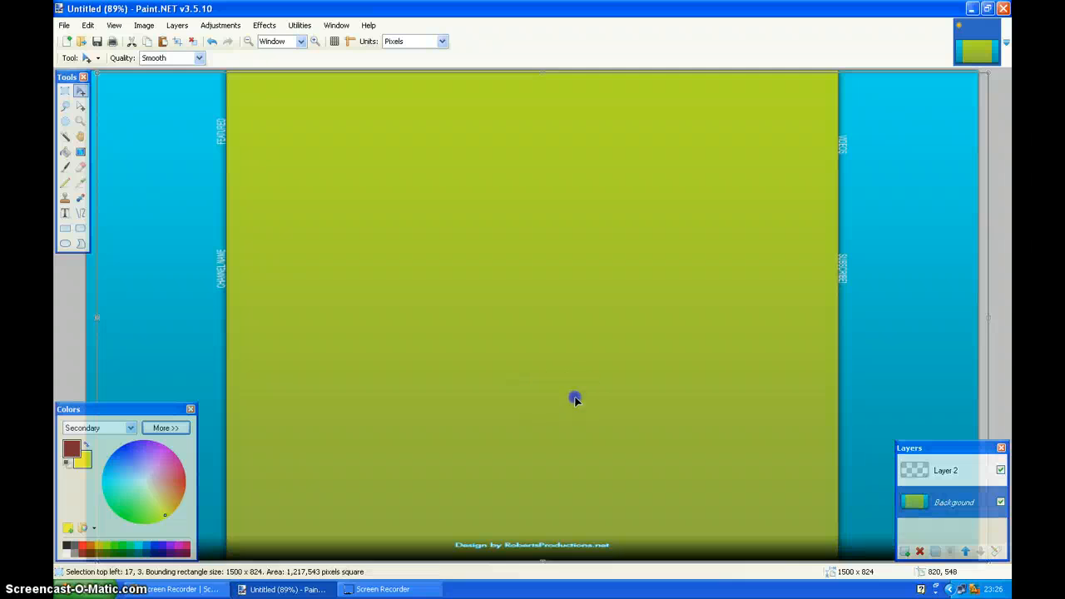
{"action": "left_click_drag", "start_coordinate": [554, 375], "coordinate": [442, 295]}
{"action": "left_click_drag", "start_coordinate": [619, 332], "coordinate": [399, 314]}
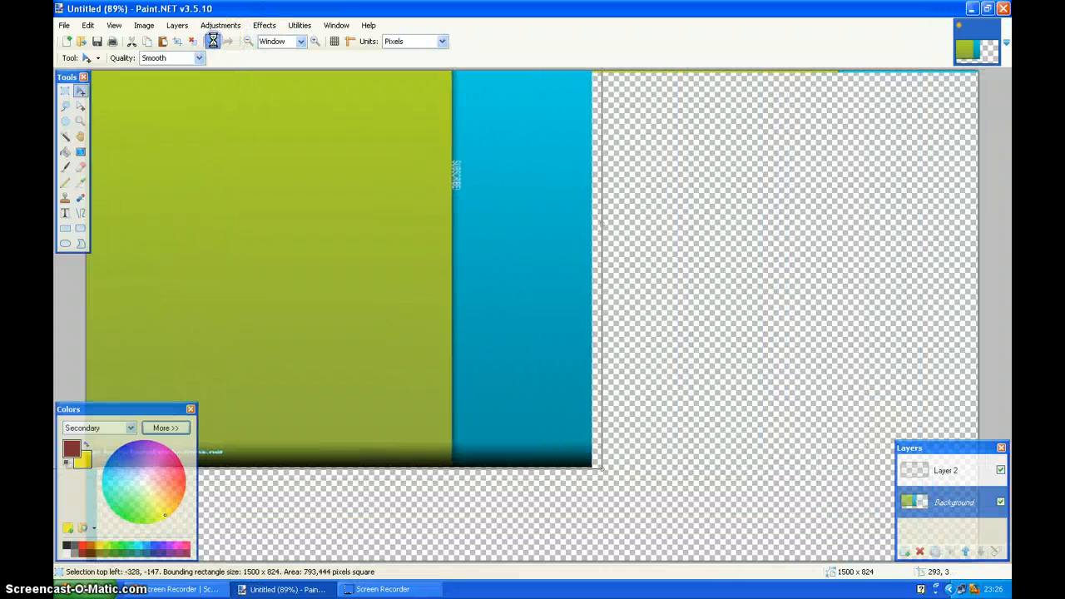
{"action": "left_click", "coordinate": [213, 42]}
{"action": "left_click", "coordinate": [213, 42]}
{"action": "left_click", "coordinate": [214, 43]}
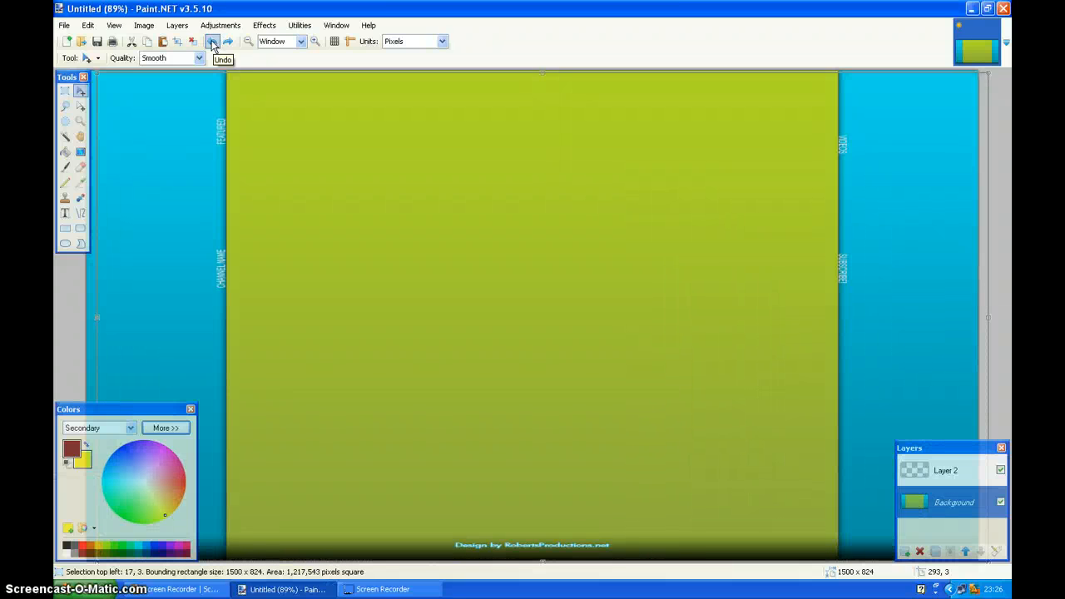
{"action": "left_click", "coordinate": [215, 44]}
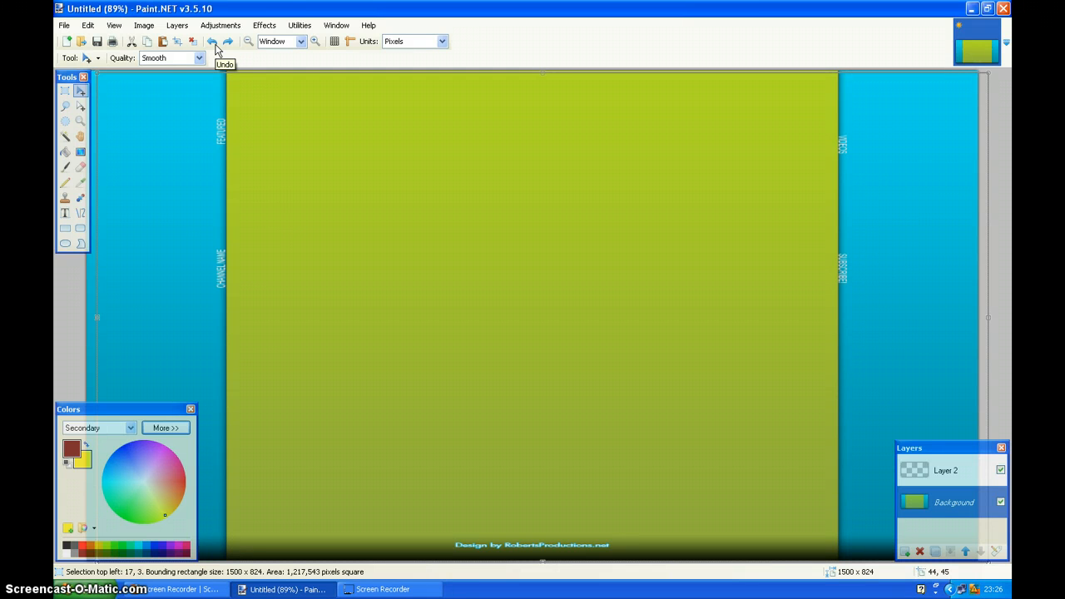
Shift the selection outline down and back up over the canvas with the Move Selection tool.
{"action": "left_click", "coordinate": [80, 106]}
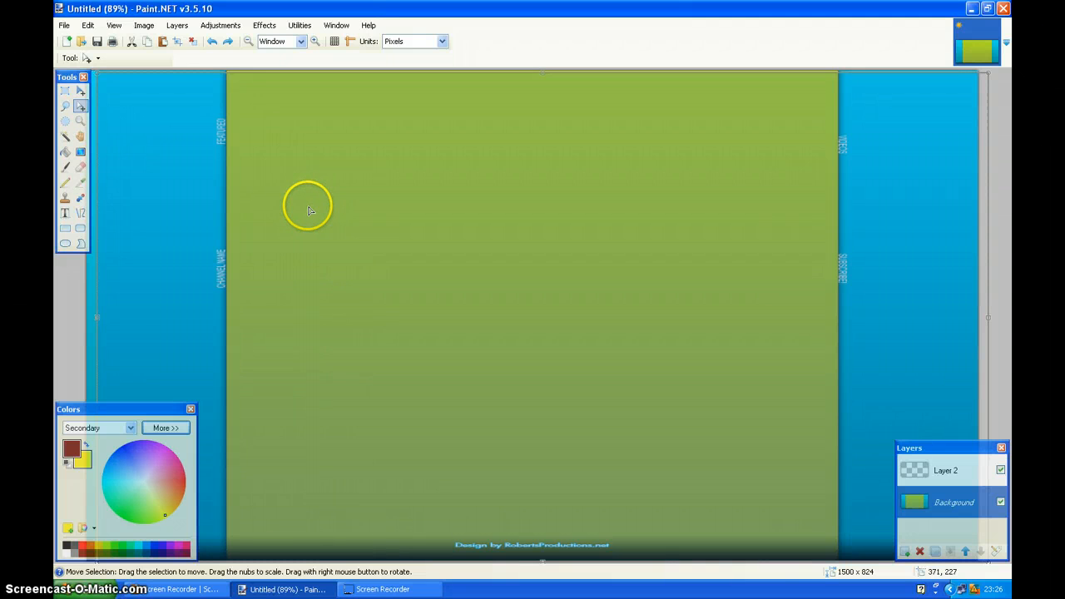
{"action": "left_click_drag", "start_coordinate": [278, 160], "coordinate": [320, 228]}
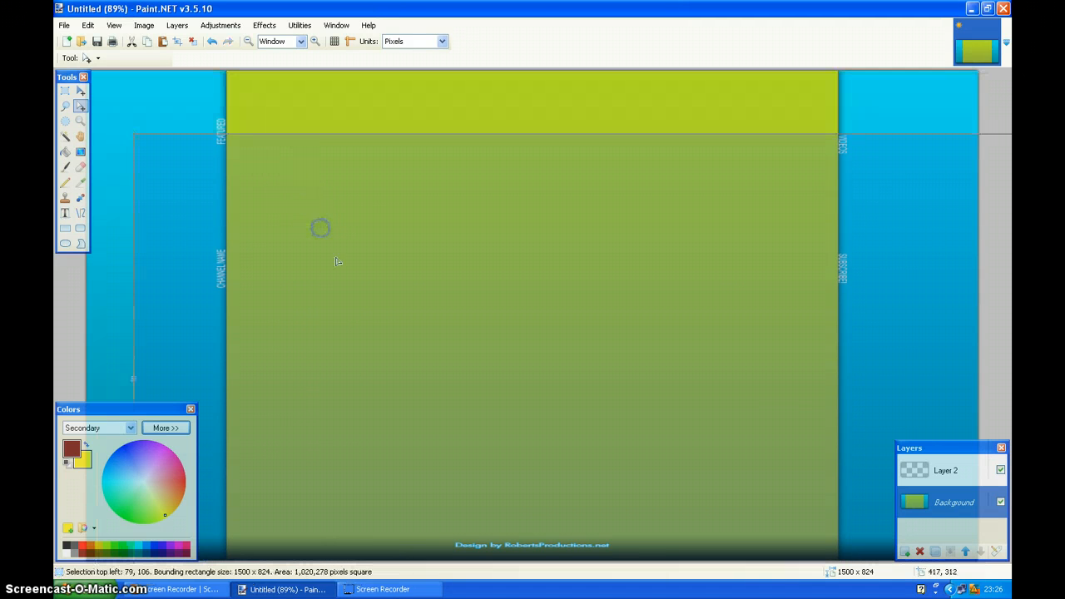
{"action": "left_click_drag", "start_coordinate": [355, 298], "coordinate": [323, 238]}
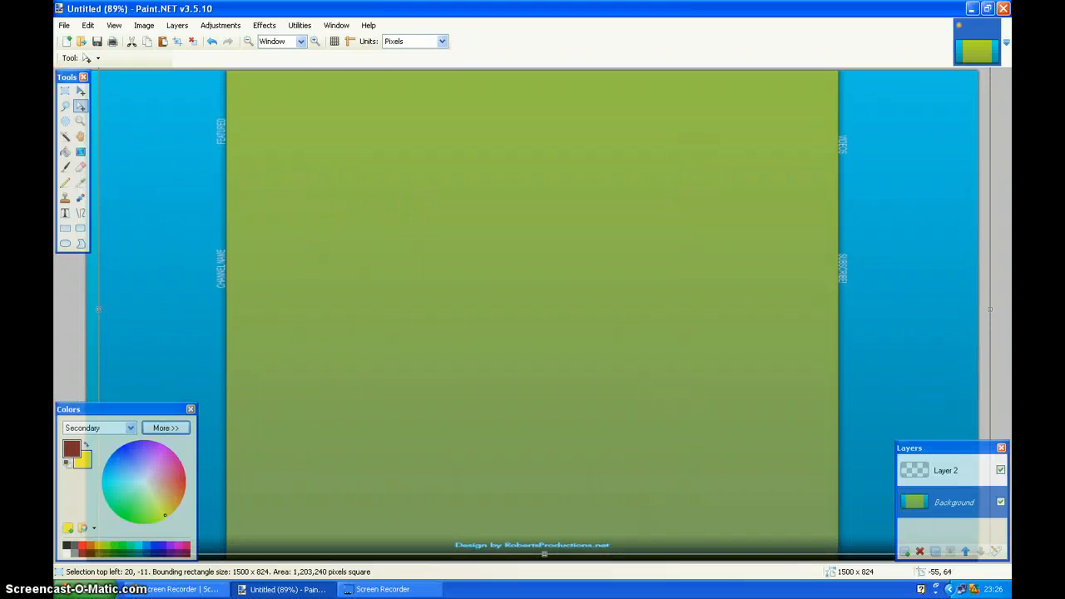
Draw a diagonal linear gradient from yellow at the upper-left to dark red at the lower-right across the selected part of the Background layer.
{"action": "left_click", "coordinate": [83, 158]}
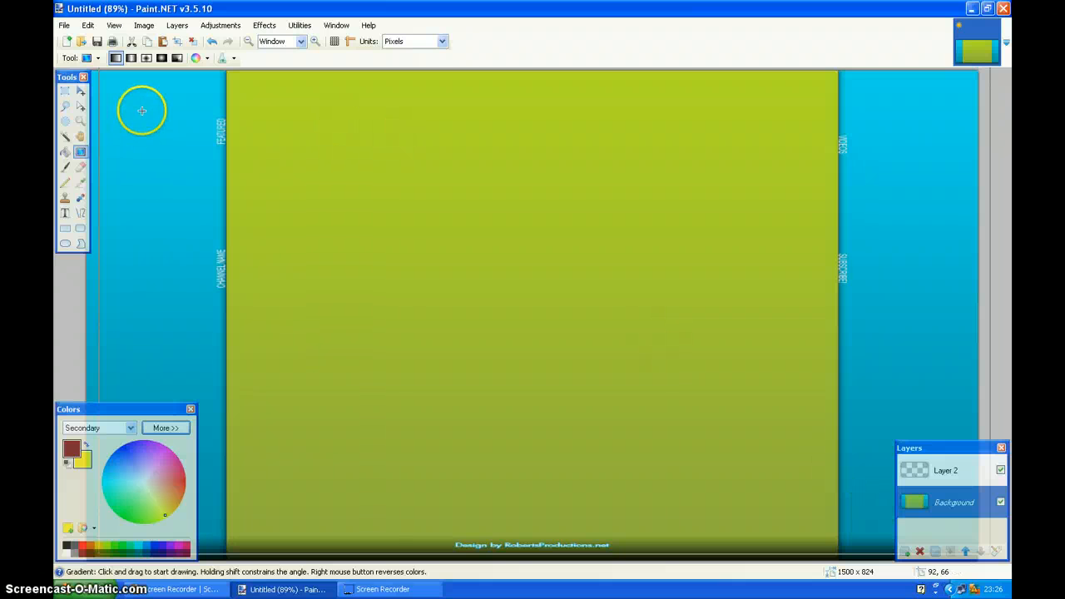
{"action": "left_click_drag", "start_coordinate": [141, 104], "coordinate": [352, 258]}
{"action": "left_click_drag", "start_coordinate": [456, 326], "coordinate": [749, 467]}
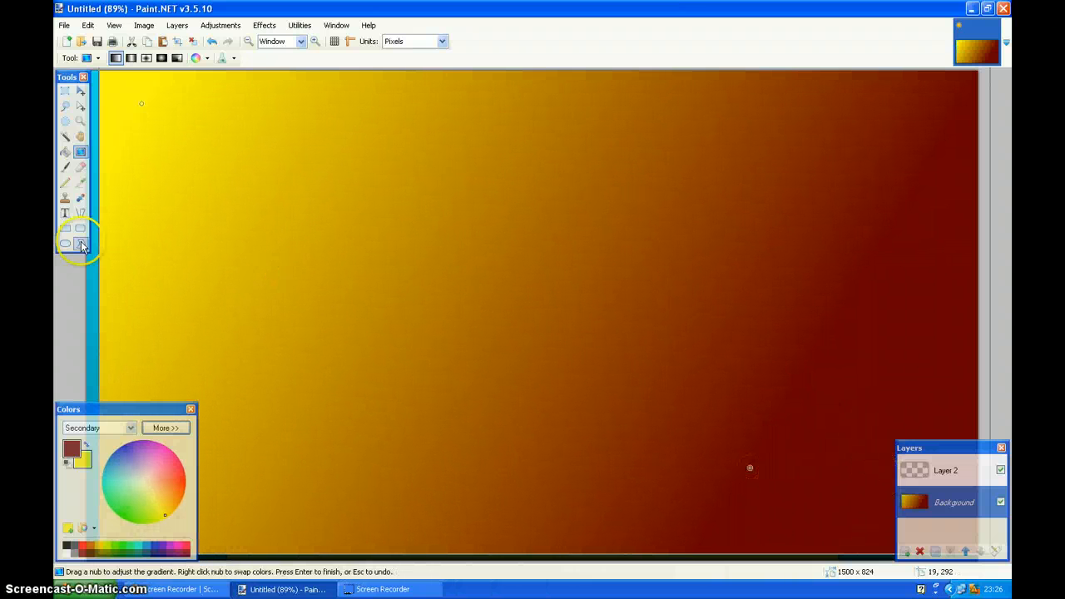
Set the Paintbrush width to 55 and paint a dark red and a yellow freehand stroke in the canvas's upper-left area.
{"action": "left_click", "coordinate": [67, 175]}
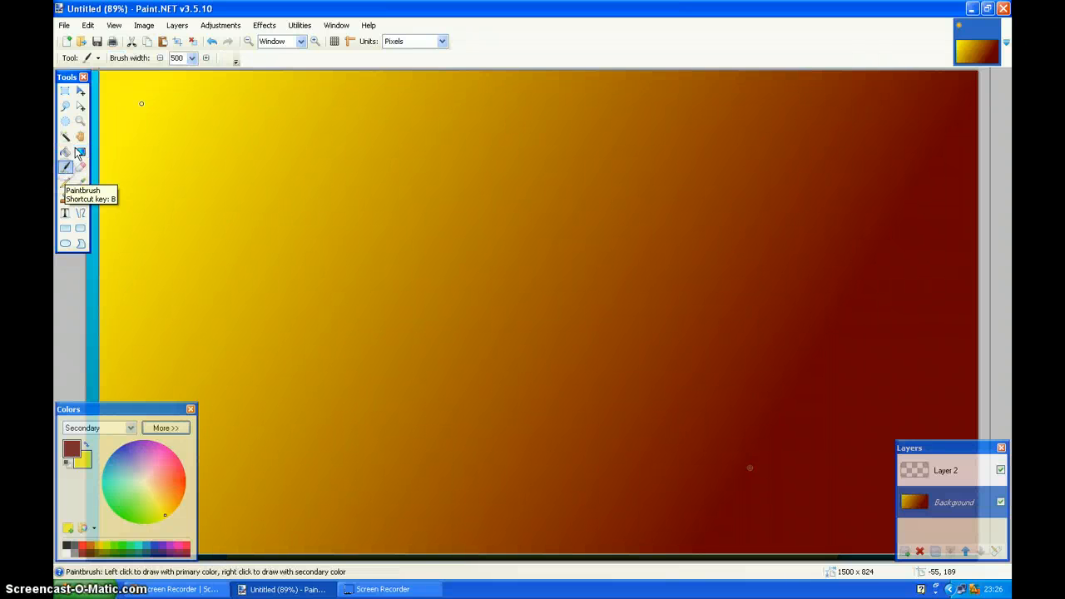
{"action": "left_click", "coordinate": [190, 60]}
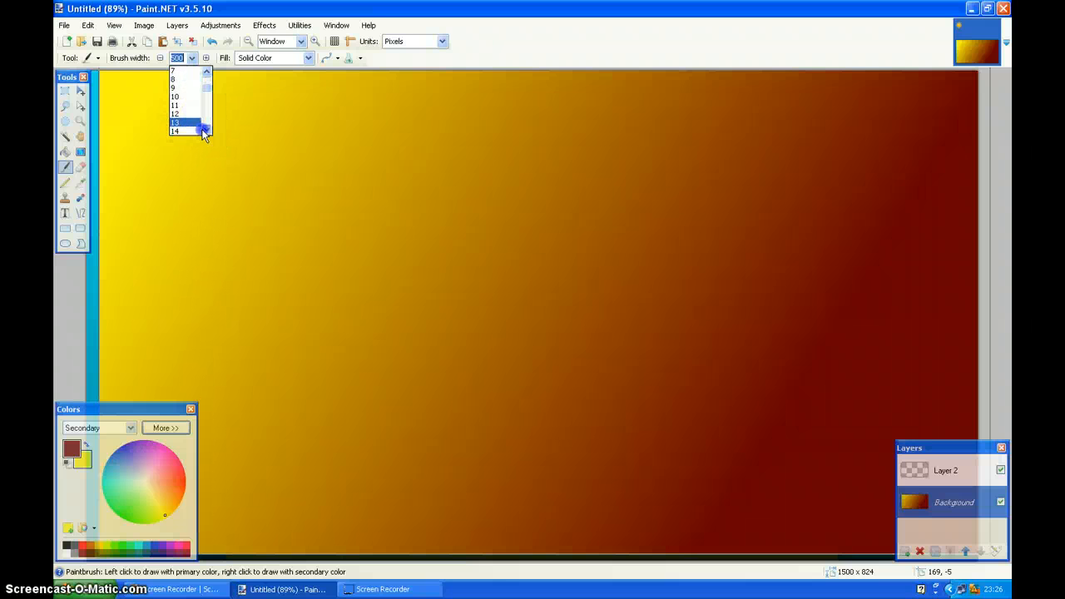
{"action": "left_click", "coordinate": [198, 131]}
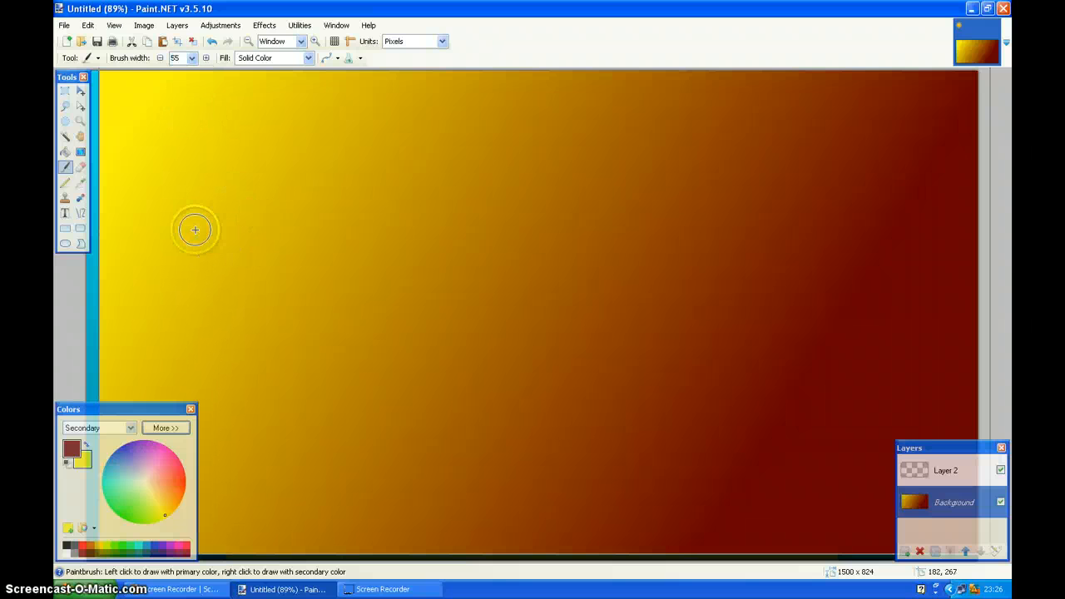
{"action": "mouse_move", "coordinate": [176, 110]}
{"action": "left_mouse_down"}
{"action": "mouse_move", "coordinate": [185, 157]}
{"action": "mouse_move", "coordinate": [307, 231]}
{"action": "mouse_move", "coordinate": [446, 203]}
{"action": "mouse_move", "coordinate": [363, 158]}
{"action": "mouse_move", "coordinate": [305, 170]}
{"action": "left_mouse_up"}
{"action": "mouse_move", "coordinate": [195, 121]}
{"action": "left_mouse_down"}
{"action": "mouse_move", "coordinate": [171, 148]}
{"action": "mouse_move", "coordinate": [431, 159]}
{"action": "mouse_move", "coordinate": [183, 158]}
{"action": "mouse_move", "coordinate": [264, 224]}
{"action": "left_mouse_up"}
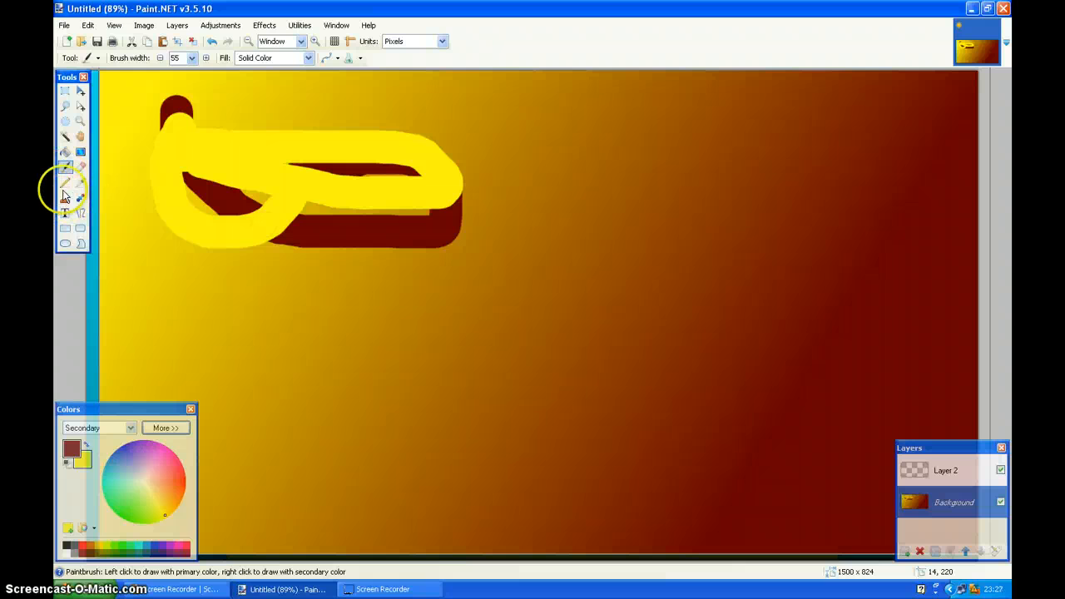
Erase the entire selected area of the Background layer with the Eraser at brush width 500.
{"action": "left_click", "coordinate": [80, 169]}
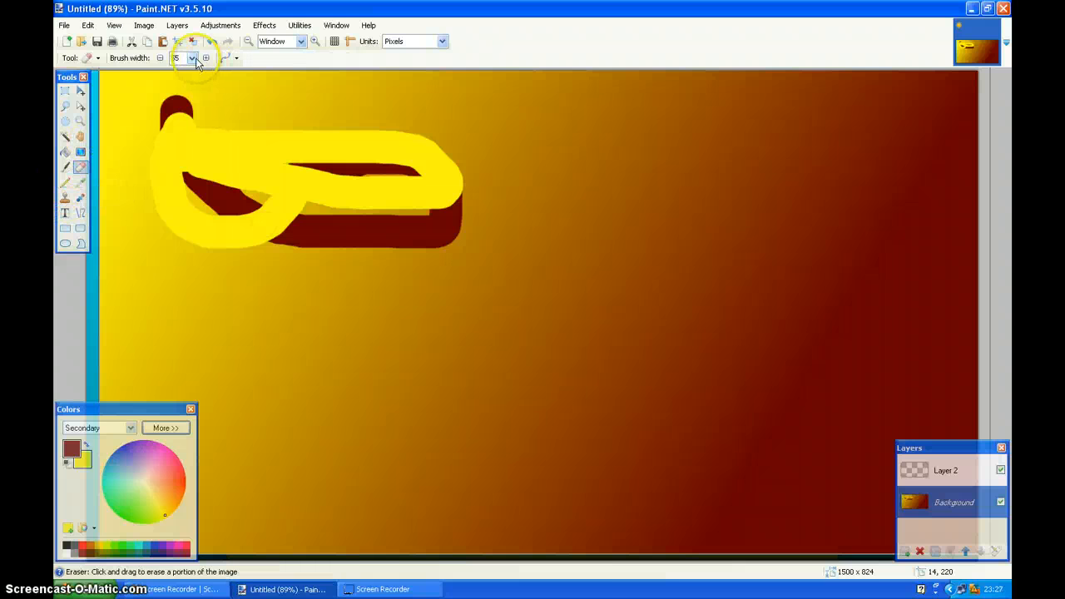
{"action": "left_click", "coordinate": [192, 57]}
{"action": "left_click", "coordinate": [176, 131]}
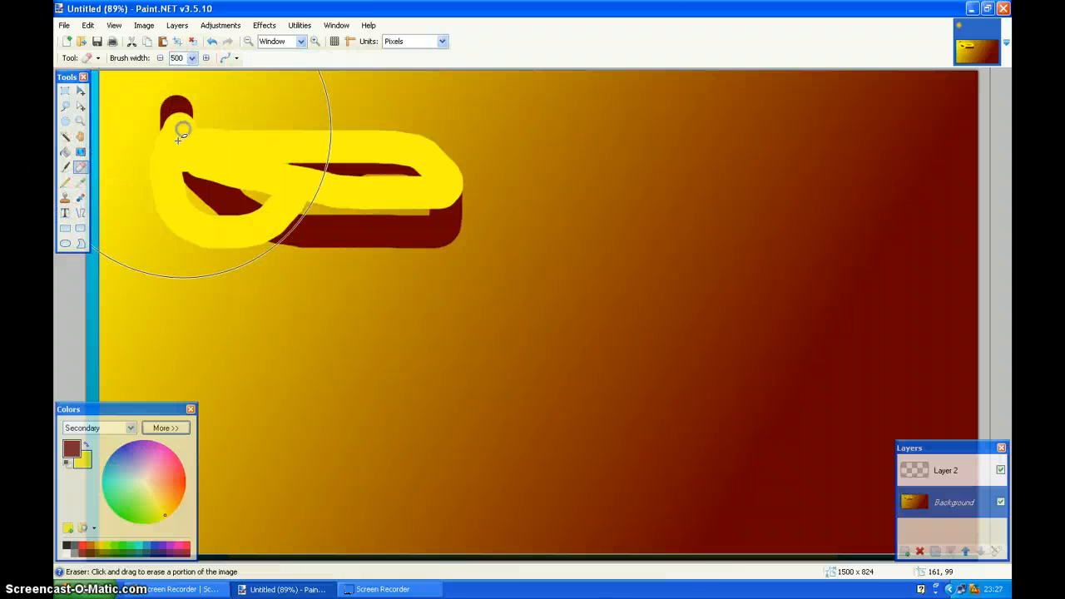
{"action": "mouse_move", "coordinate": [181, 125]}
{"action": "left_mouse_down"}
{"action": "mouse_move", "coordinate": [190, 164]}
{"action": "mouse_move", "coordinate": [308, 183]}
{"action": "left_mouse_up"}
{"action": "mouse_move", "coordinate": [456, 149]}
{"action": "left_mouse_down"}
{"action": "mouse_move", "coordinate": [979, 124]}
{"action": "mouse_move", "coordinate": [965, 188]}
{"action": "mouse_move", "coordinate": [195, 226]}
{"action": "mouse_move", "coordinate": [176, 240]}
{"action": "mouse_move", "coordinate": [265, 397]}
{"action": "mouse_move", "coordinate": [533, 399]}
{"action": "mouse_move", "coordinate": [992, 437]}
{"action": "left_mouse_up"}
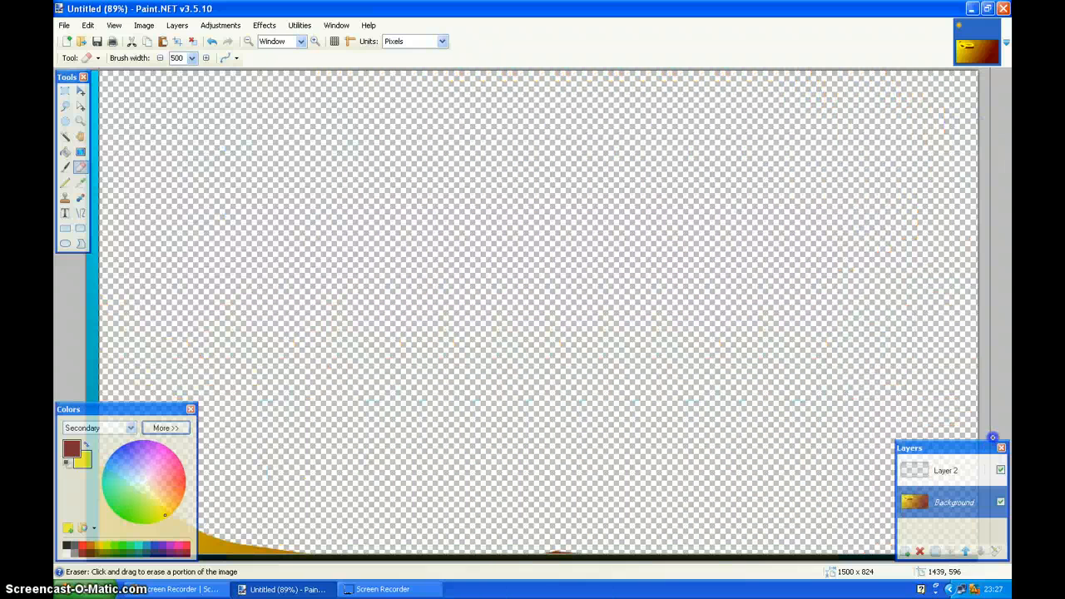
{"action": "mouse_move", "coordinate": [413, 488]}
{"action": "left_mouse_down"}
{"action": "mouse_move", "coordinate": [96, 512]}
{"action": "mouse_move", "coordinate": [100, 468]}
{"action": "left_mouse_up"}
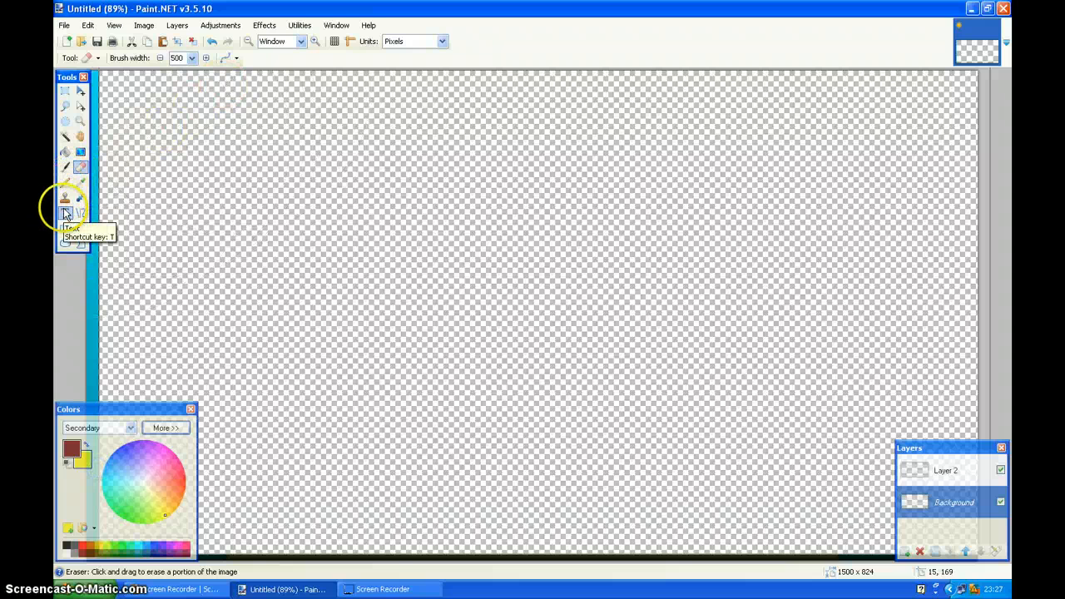
Add the dark red text "fgjhfgjhfuhgjfk" in the upper-left part of the erased area.
{"action": "left_click", "coordinate": [65, 214]}
{"action": "left_click", "coordinate": [318, 241]}
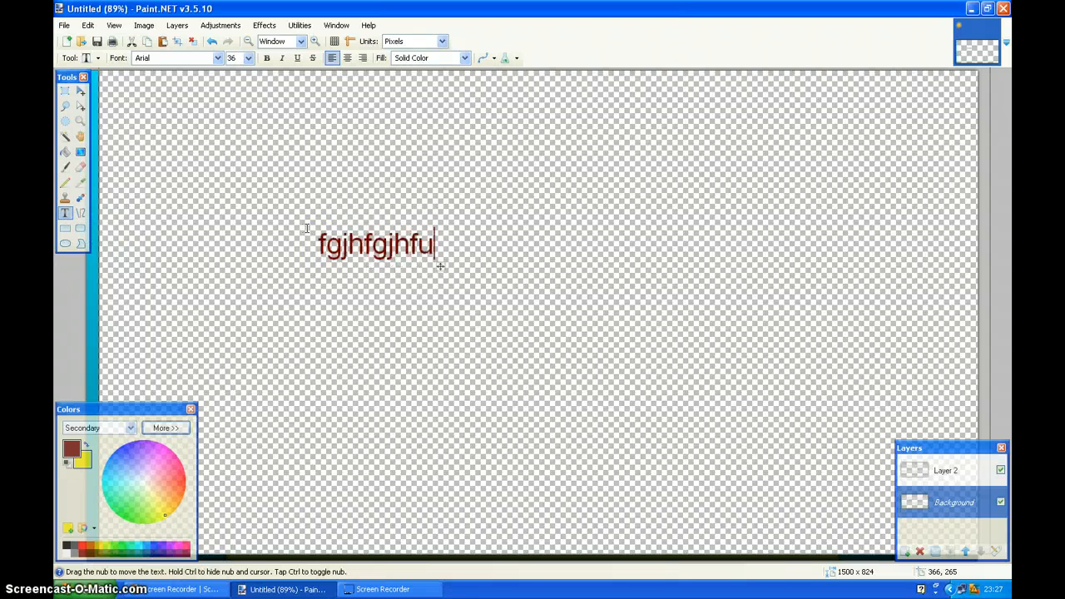
{"action": "type", "text": "fgjhfgjhfu"}
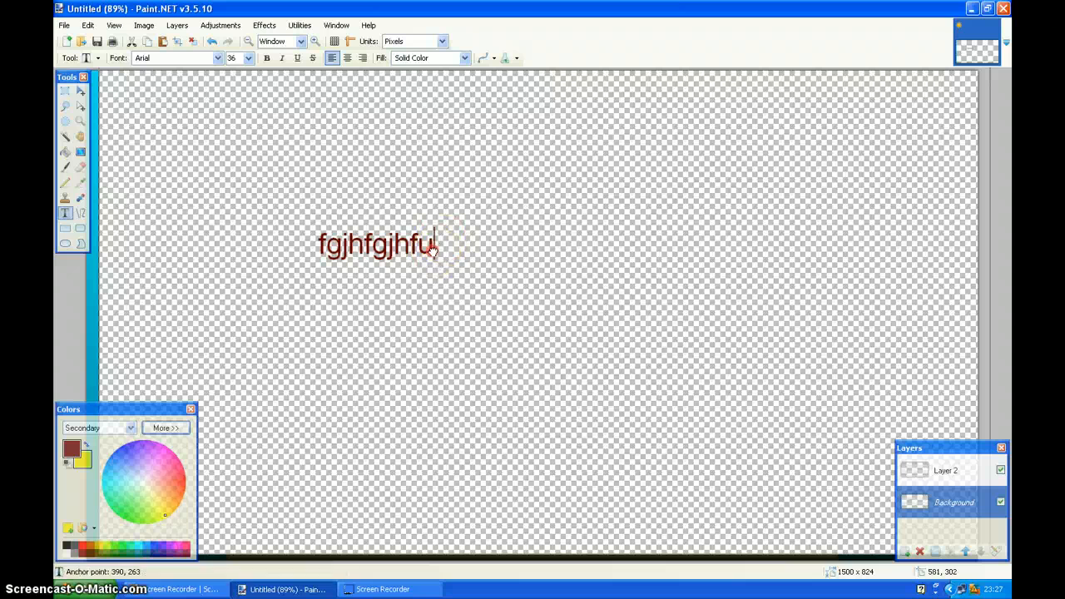
{"action": "type", "text": "hgjfk"}
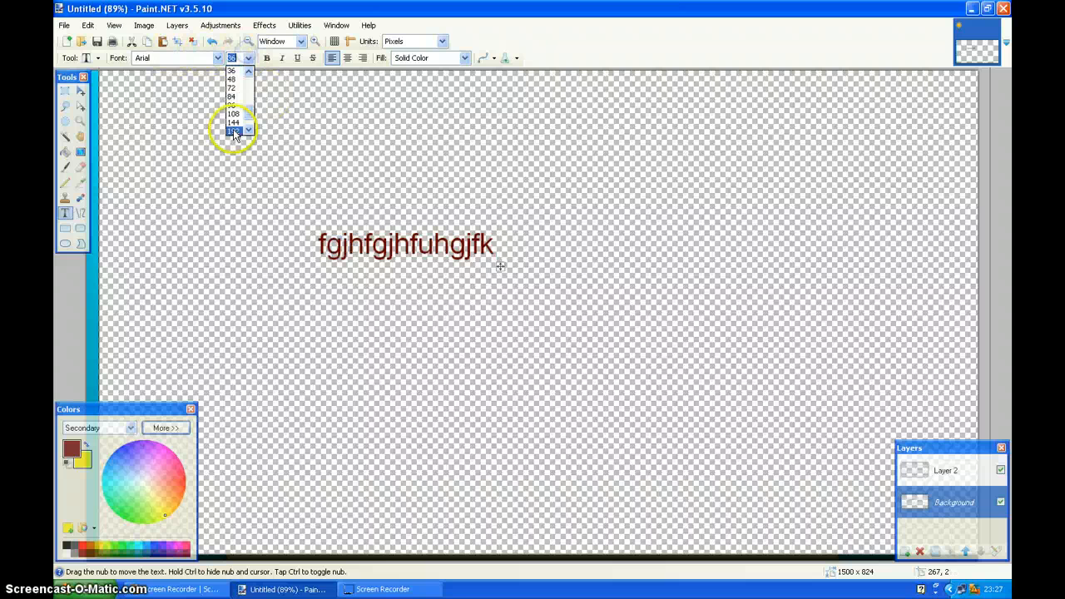
Set the text's font size to 192 and its font to Bodoni MT Condensed.
{"action": "left_click", "coordinate": [231, 108]}
{"action": "left_click", "coordinate": [217, 60]}
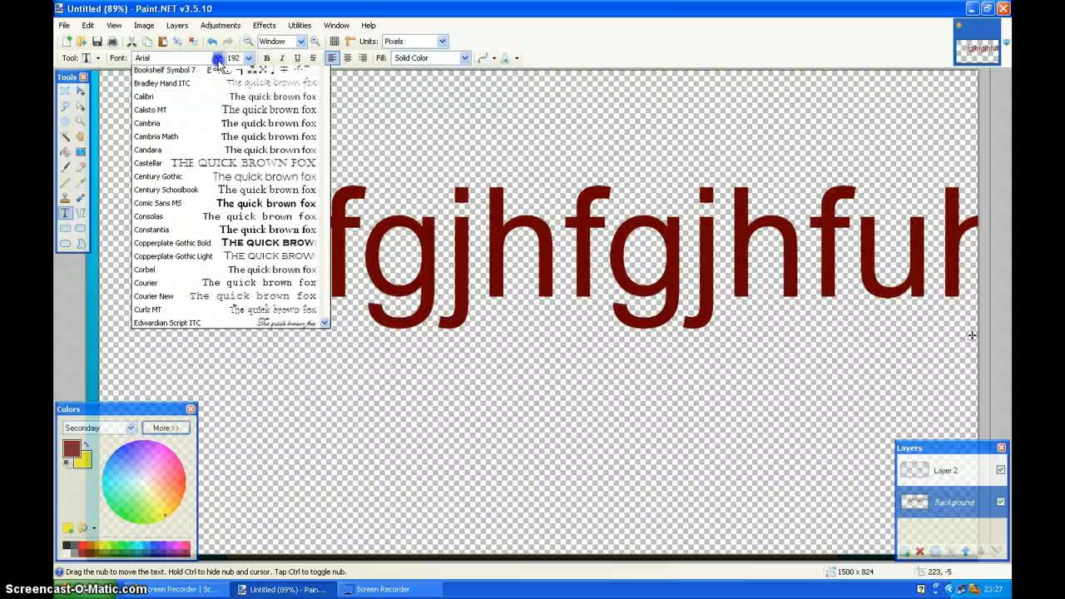
{"action": "key", "text": "Down"}
{"action": "key", "text": "Down"}
{"action": "key", "text": "Down"}
{"action": "key", "text": "Down"}
{"action": "key", "text": "Down"}
{"action": "key", "text": "Down"}
{"action": "key", "text": "Down"}
{"action": "key", "text": "Down"}
{"action": "key", "text": "Down"}
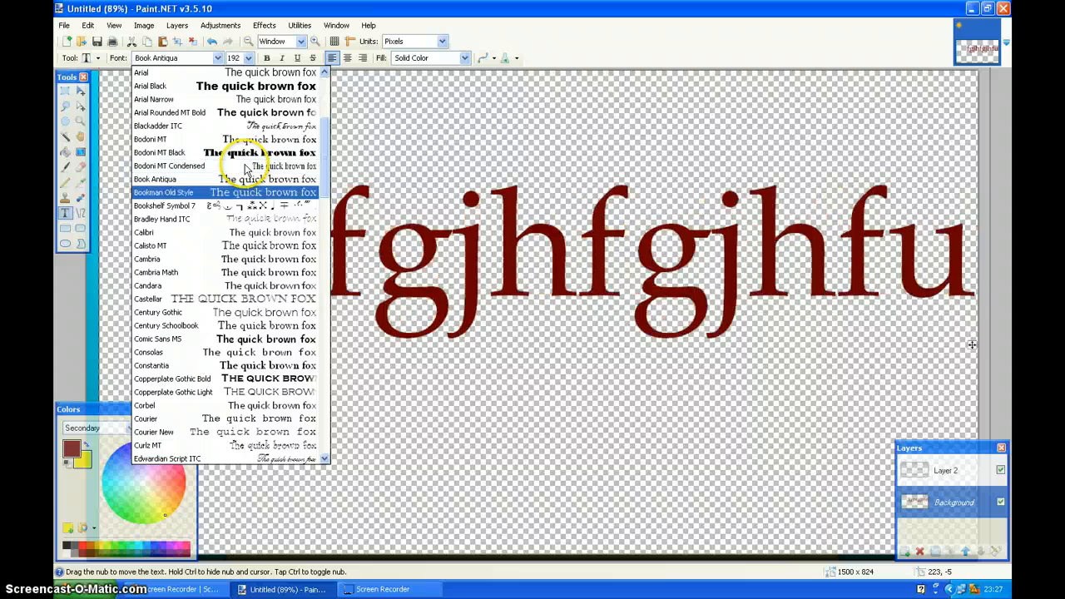
{"action": "key", "text": "Down"}
{"action": "key", "text": "Down"}
{"action": "key", "text": "Down"}
{"action": "key", "text": "Down"}
{"action": "key", "text": "Down"}
{"action": "key", "text": "Down"}
{"action": "key", "text": "Down"}
{"action": "left_click", "coordinate": [252, 157]}
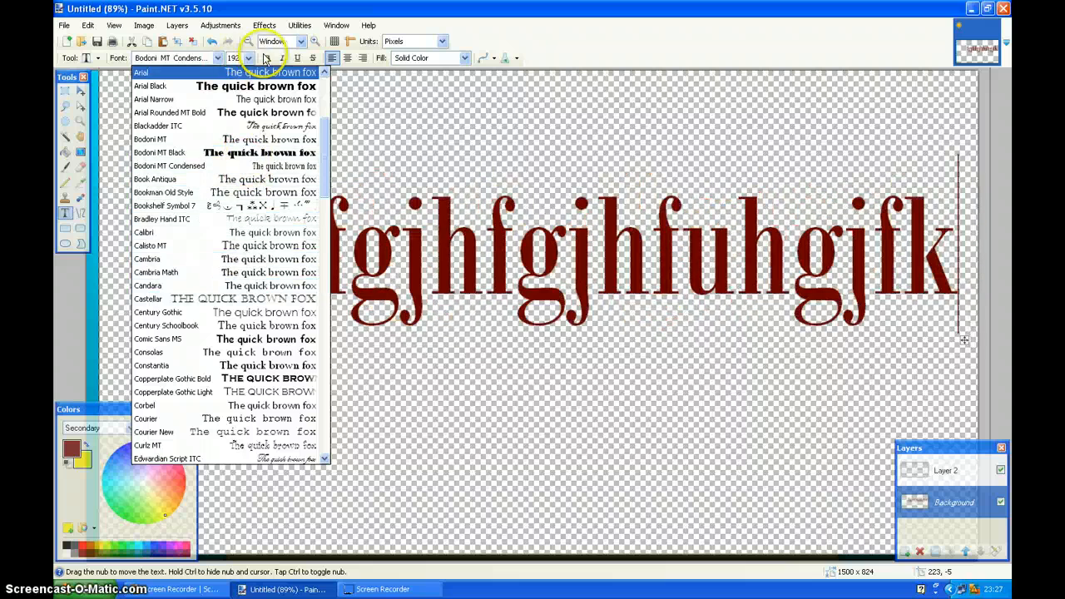
Make the text bold, italic and underlined, try strikeout and the other alignments, and return it to left alignment without strikeout.
{"action": "left_click", "coordinate": [266, 58]}
{"action": "left_click", "coordinate": [298, 60]}
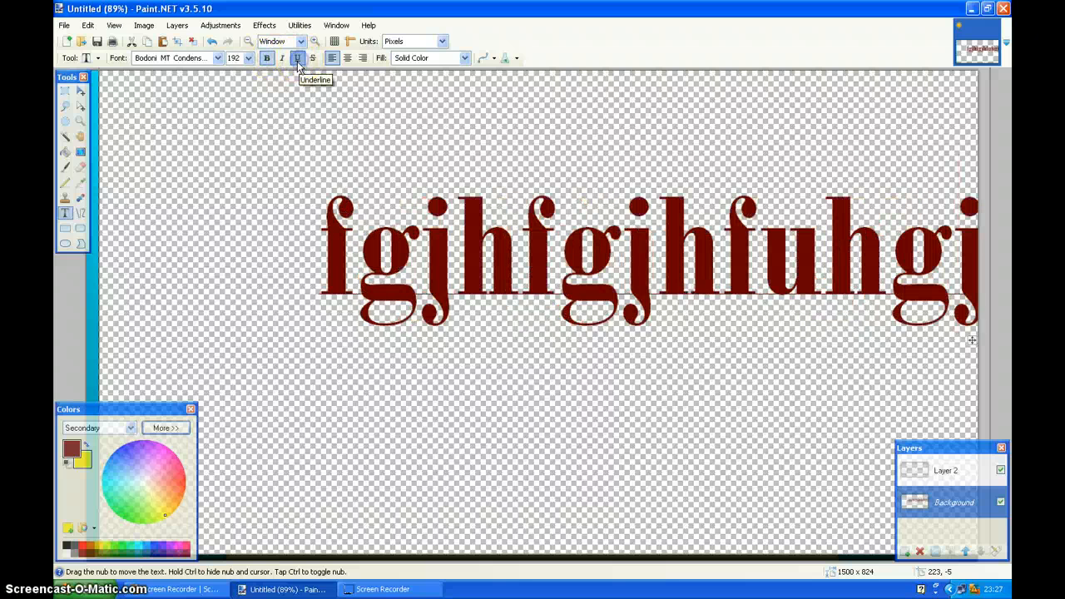
{"action": "left_click", "coordinate": [282, 59]}
{"action": "left_click", "coordinate": [313, 58]}
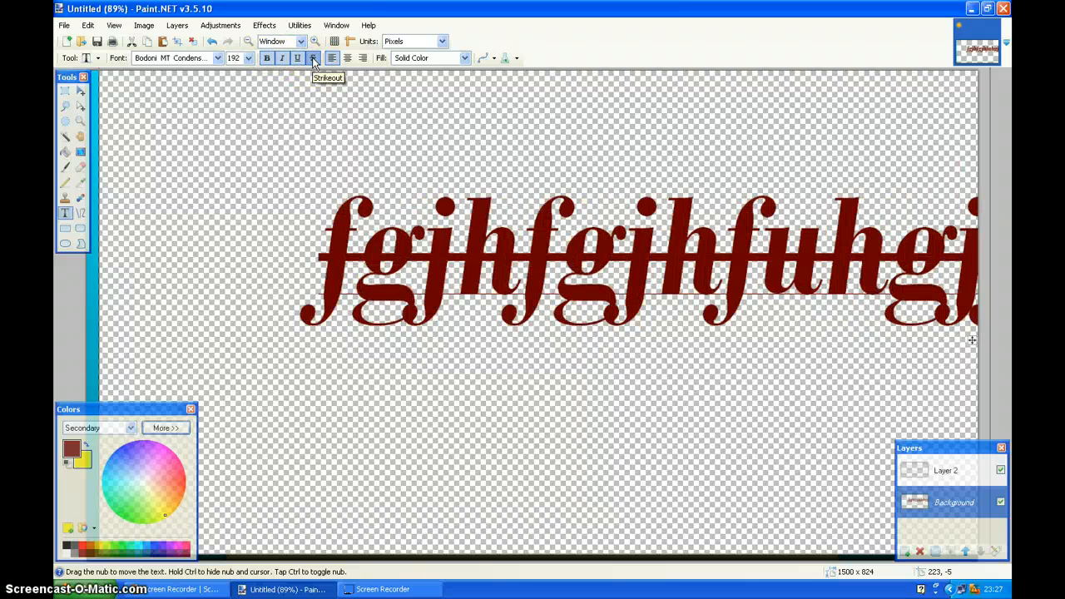
{"action": "left_click", "coordinate": [347, 58]}
{"action": "left_click", "coordinate": [359, 58]}
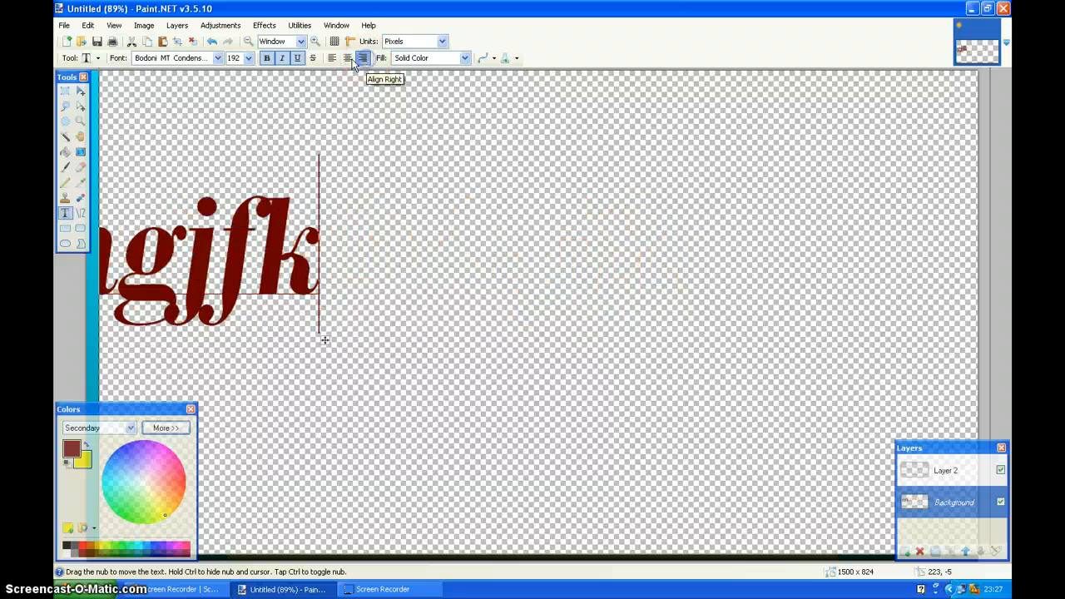
{"action": "left_click", "coordinate": [332, 58]}
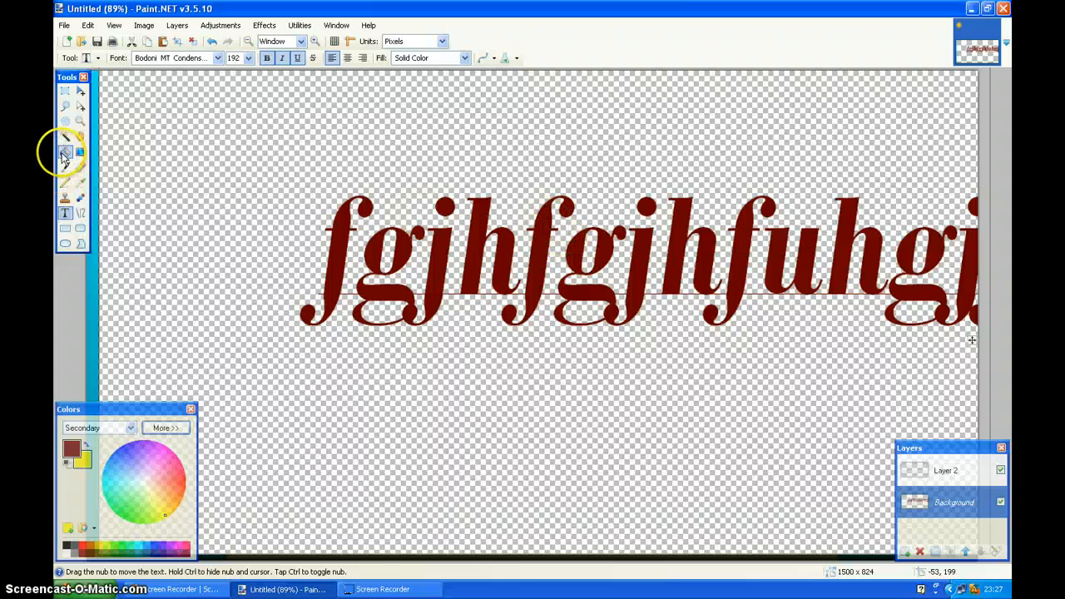
Recolour the text with the yellow secondary colour using the Paint Bucket.
{"action": "left_click", "coordinate": [65, 154]}
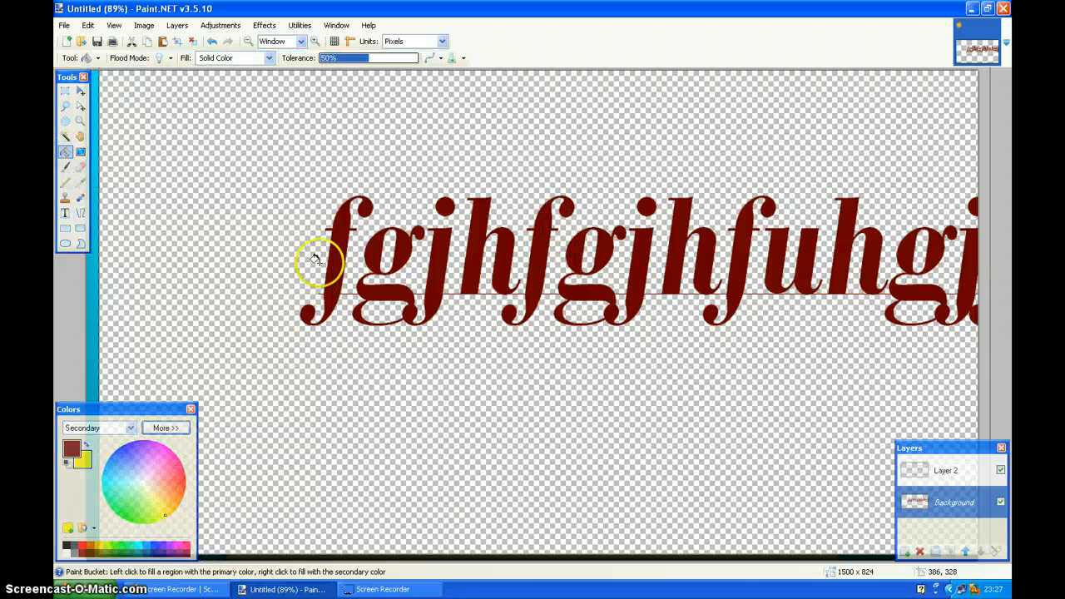
{"action": "right_click", "coordinate": [339, 256]}
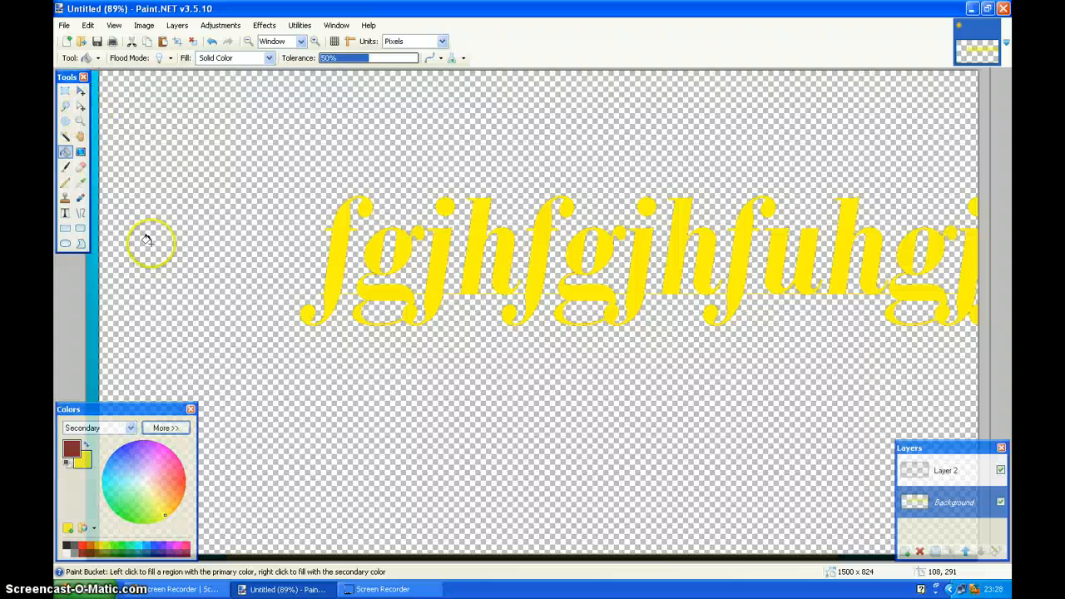
Draw a dark red rectangle about 528 x 296 pixels and, over it, a yellow ellipse about 238 x 175 pixels, both with brush width 500.
{"action": "left_click", "coordinate": [65, 228]}
{"action": "left_click_drag", "start_coordinate": [183, 131], "coordinate": [499, 309]}
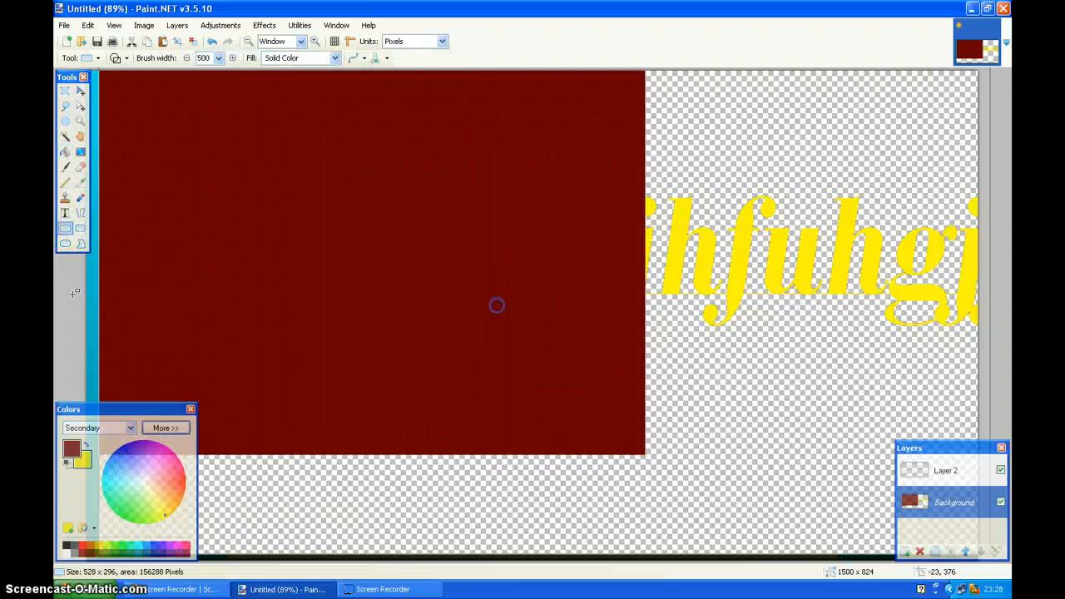
{"action": "left_click", "coordinate": [65, 244]}
{"action": "left_click_drag", "start_coordinate": [297, 225], "coordinate": [426, 313]}
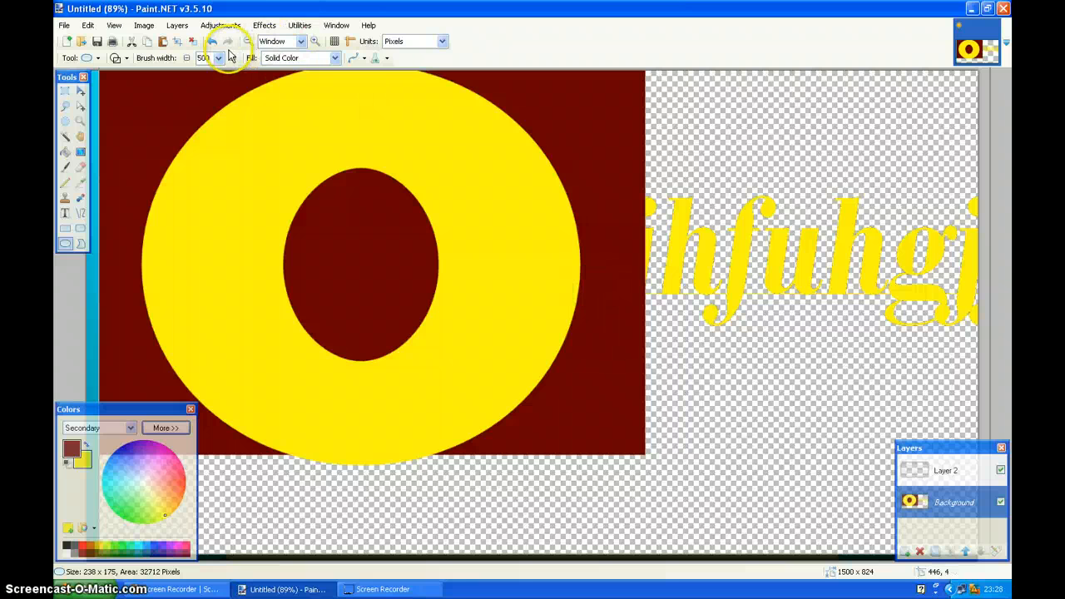
{"action": "left_click", "coordinate": [114, 26]}
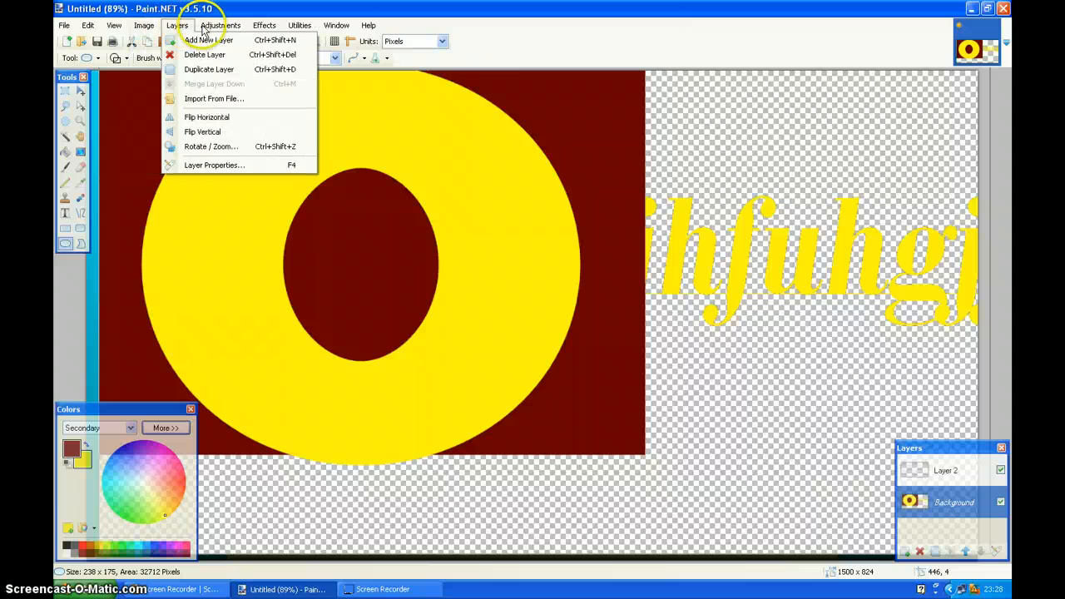
{"action": "left_click", "coordinate": [296, 27]}
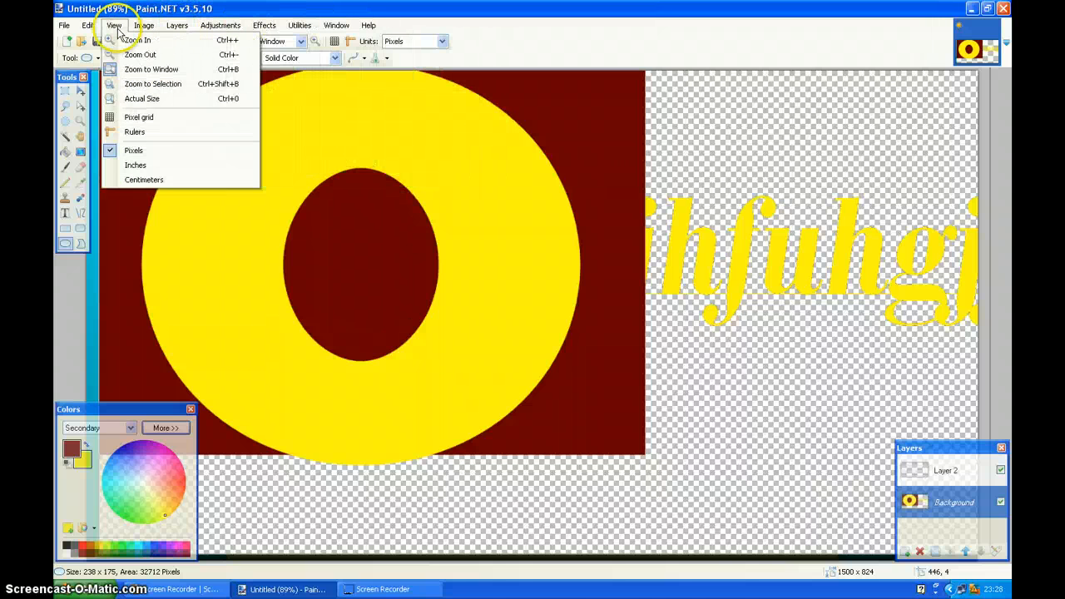
{"action": "mouse_move", "coordinate": [89, 26]}
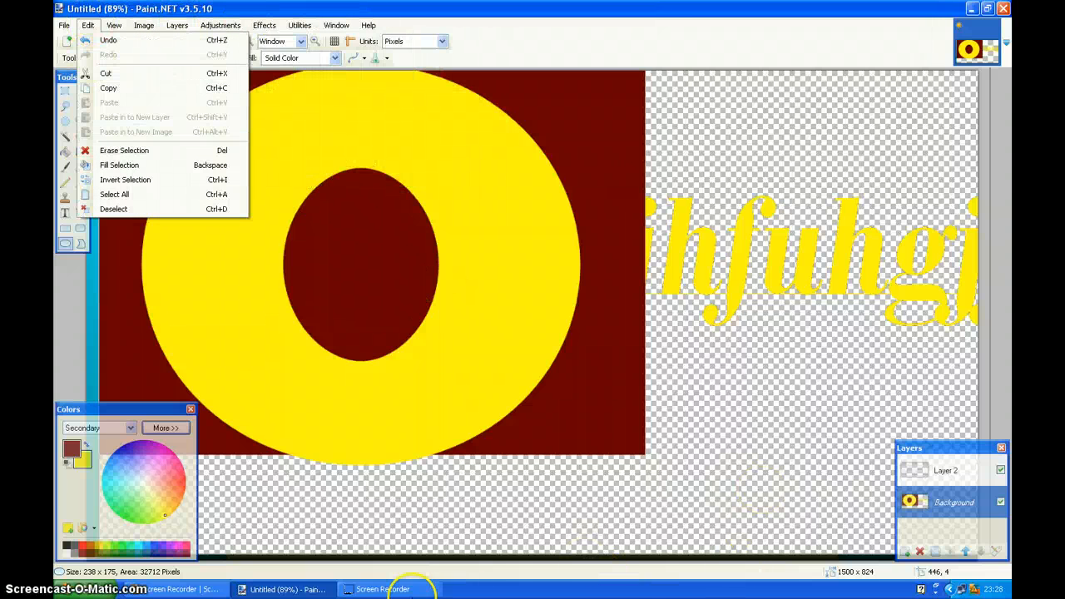